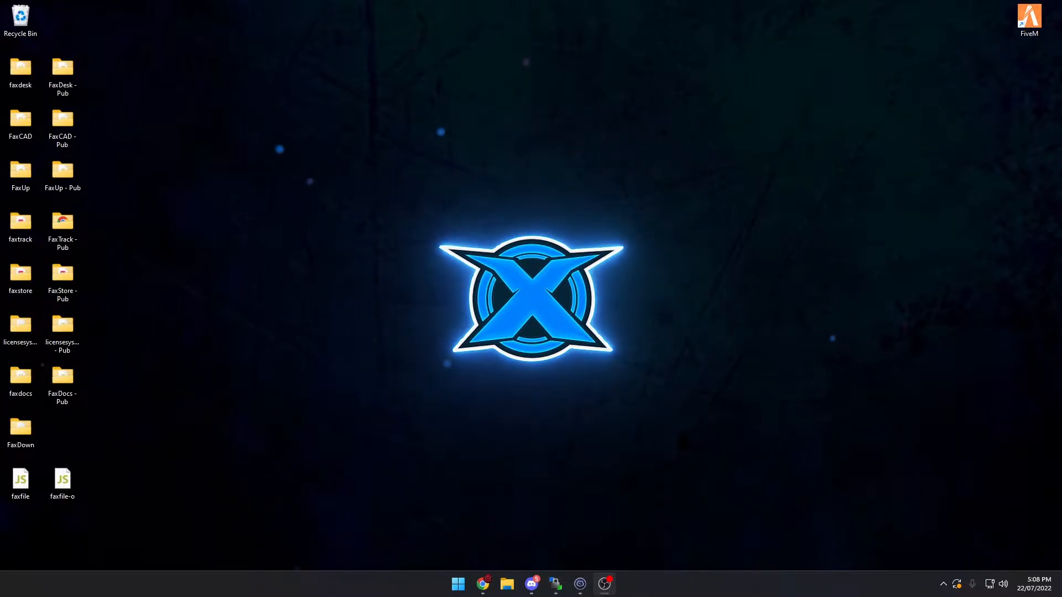
# Examine what FaxStore needs on its Prerequisites page in the browser: the server, domain name, payment accounts and login accounts
pyautogui.click(483, 584)
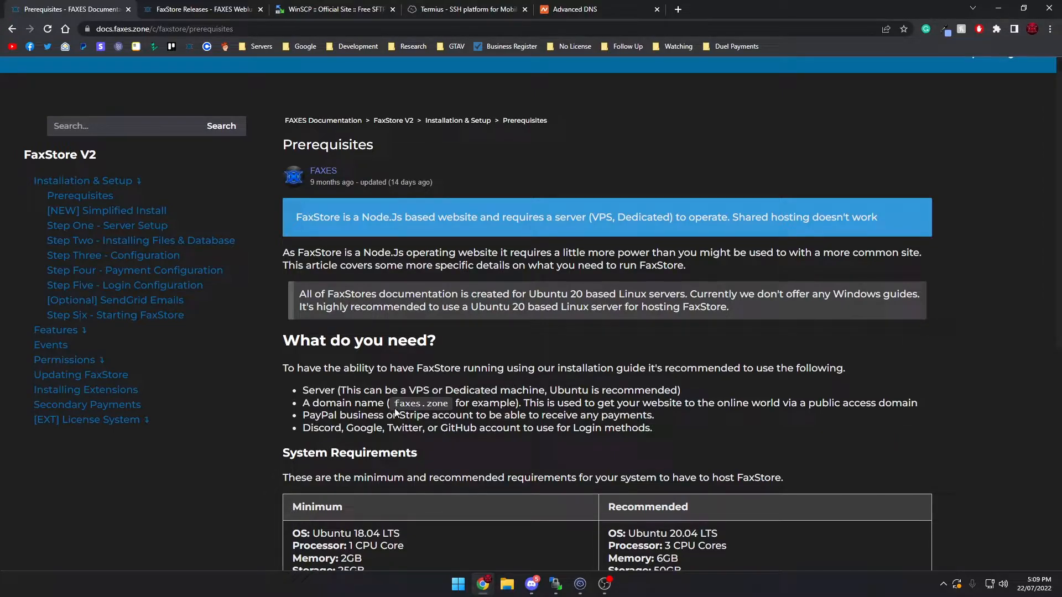
pyautogui.moveTo(394, 406); pyautogui.dragTo(425, 407)
pyautogui.moveTo(410, 416); pyautogui.dragTo(294, 423)
pyautogui.click(667, 421)
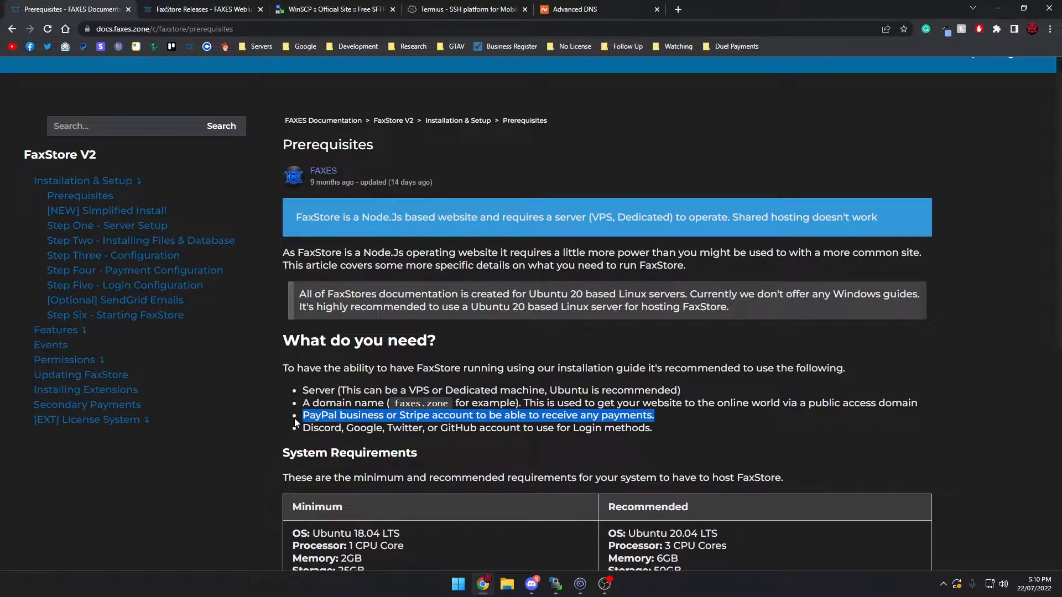
pyautogui.moveTo(440, 429); pyautogui.dragTo(335, 430)
pyautogui.click(336, 429)
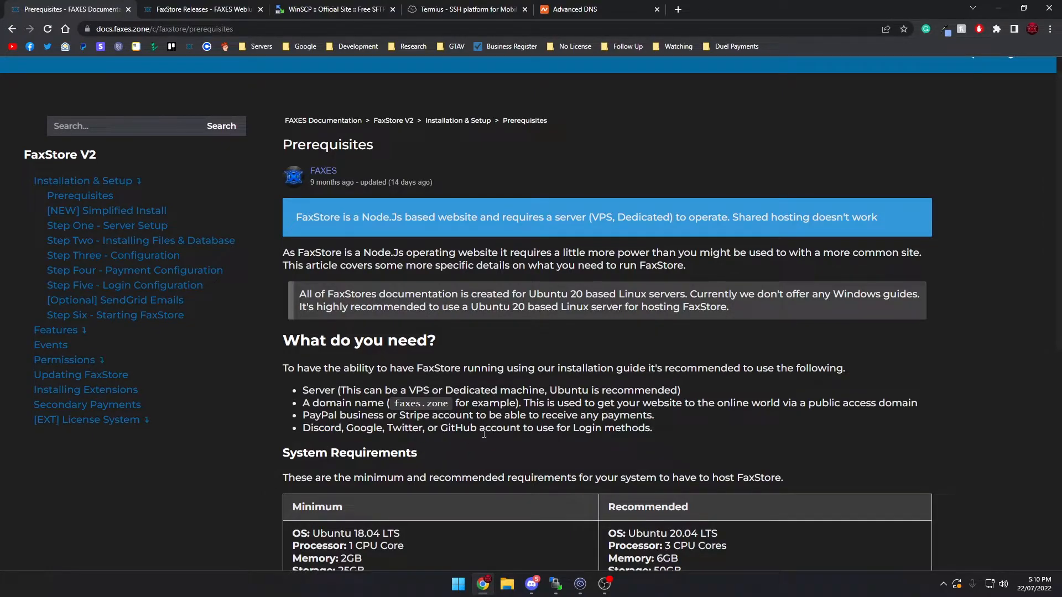
pyautogui.moveTo(653, 429); pyautogui.dragTo(470, 428)
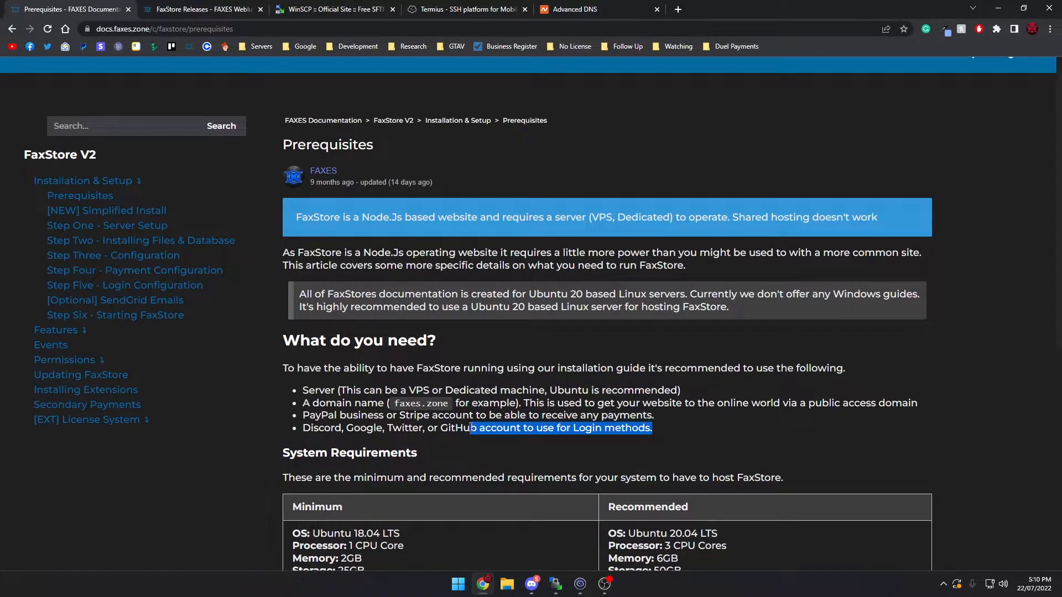
# Review the minimum and recommended system requirements for hosting FaxStore
pyautogui.scroll(-1, 442, 432)
pyautogui.moveTo(311, 442); pyautogui.dragTo(265, 454)
pyautogui.click(734, 506)
pyautogui.moveTo(409, 457); pyautogui.dragTo(640, 503)
pyautogui.click(428, 466)
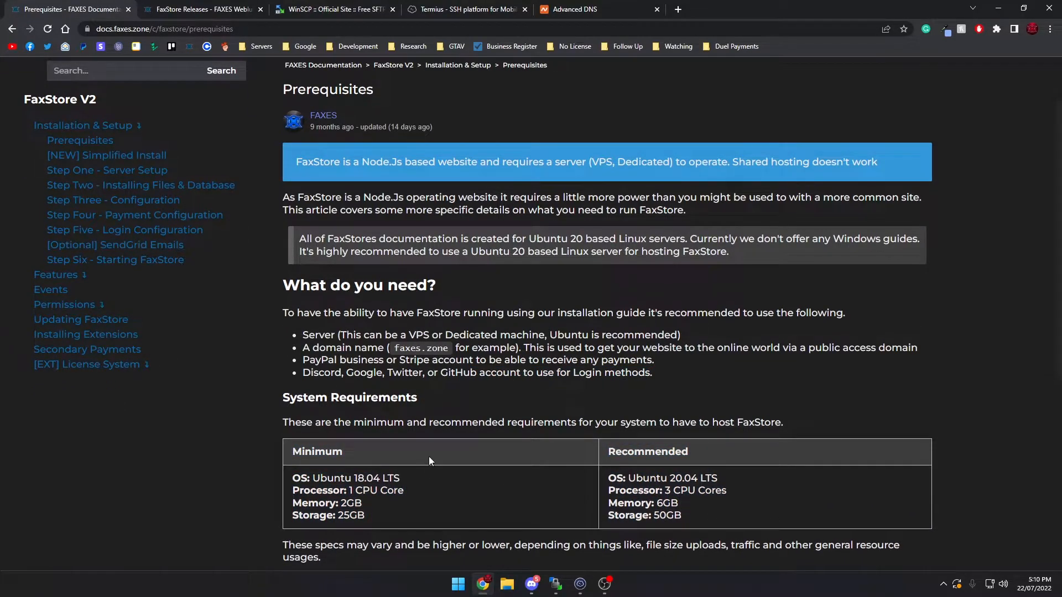
pyautogui.scroll(-2, 430, 456)
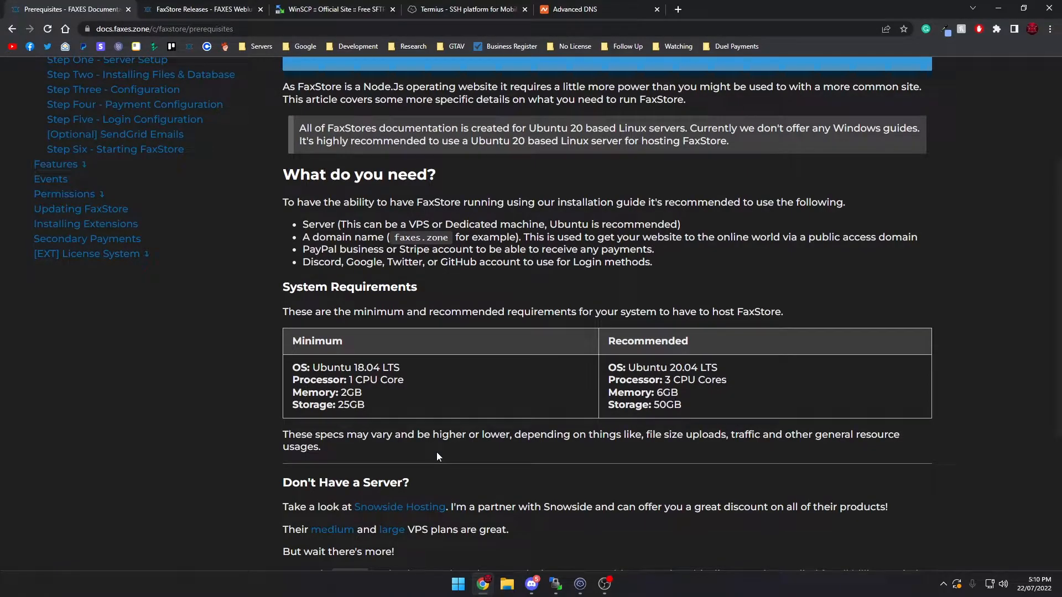
pyautogui.moveTo(408, 381); pyautogui.dragTo(315, 368)
pyautogui.click(375, 401)
pyautogui.moveTo(378, 405); pyautogui.dragTo(406, 416)
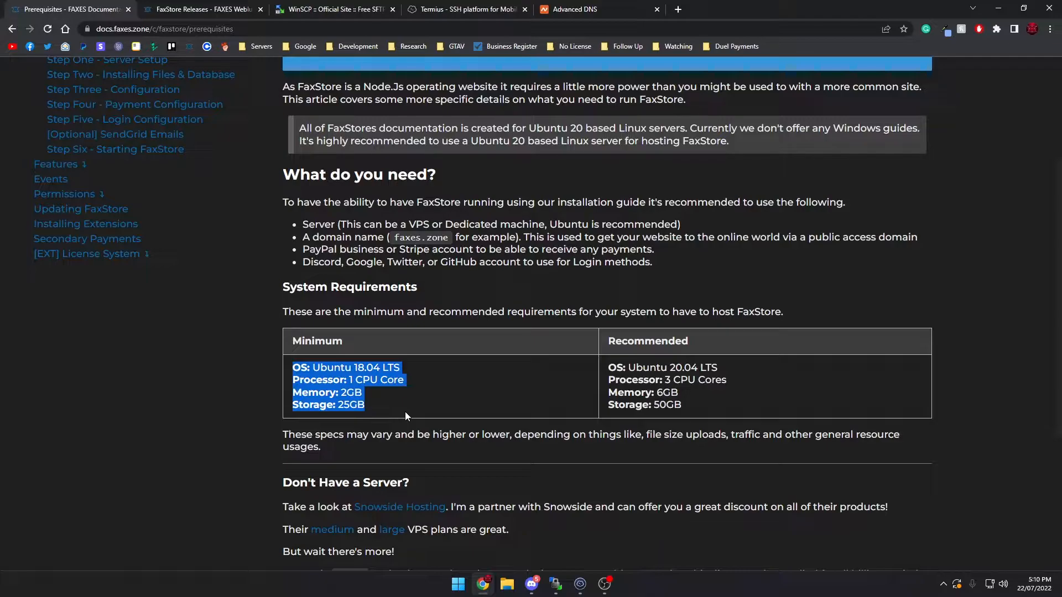
# On the Advanced DNS page of botguys.net, enter test as the new host record's host with the type A Record
pyautogui.click(576, 9)
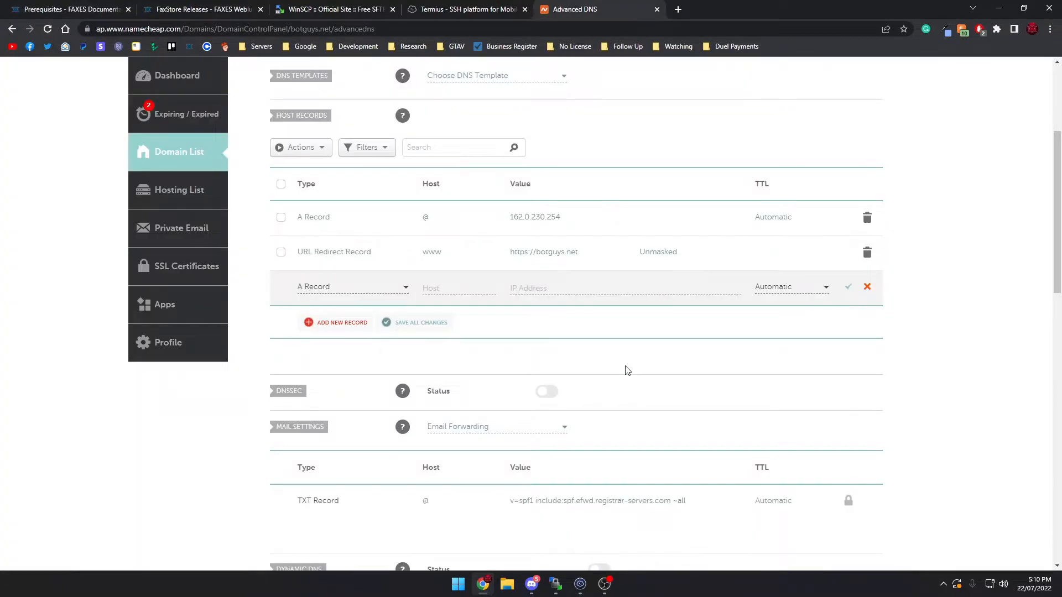
pyautogui.scroll(3, 564, 382)
pyautogui.moveTo(385, 137); pyautogui.dragTo(305, 142)
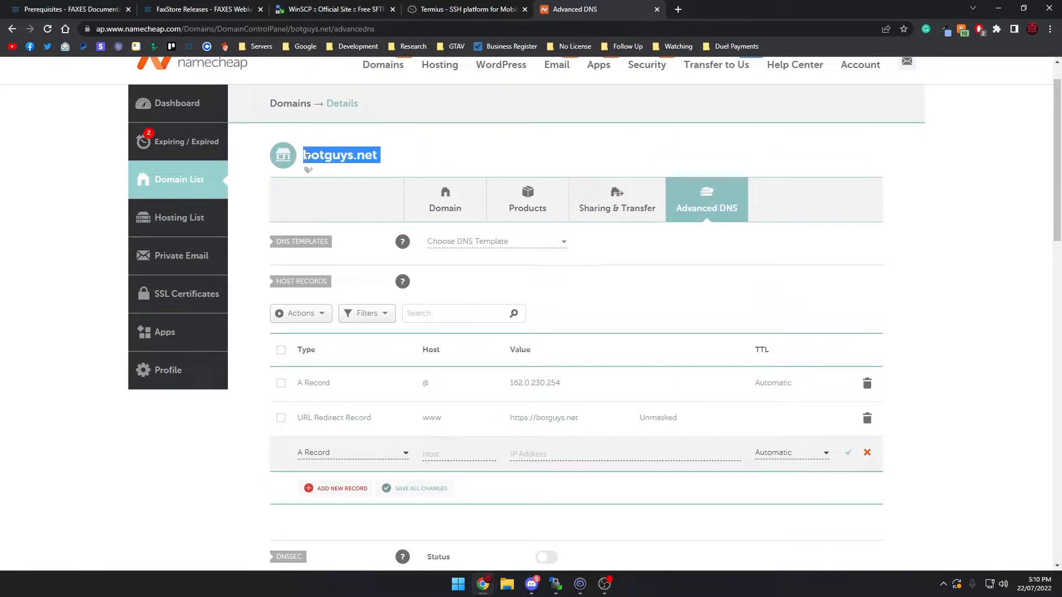
pyautogui.click(354, 171)
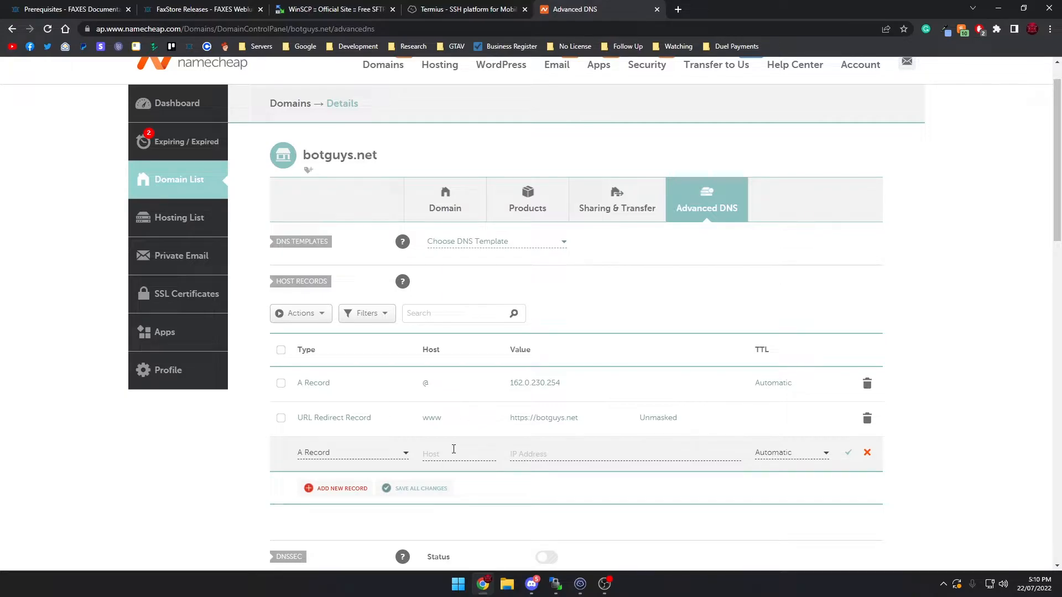
pyautogui.click(453, 450)
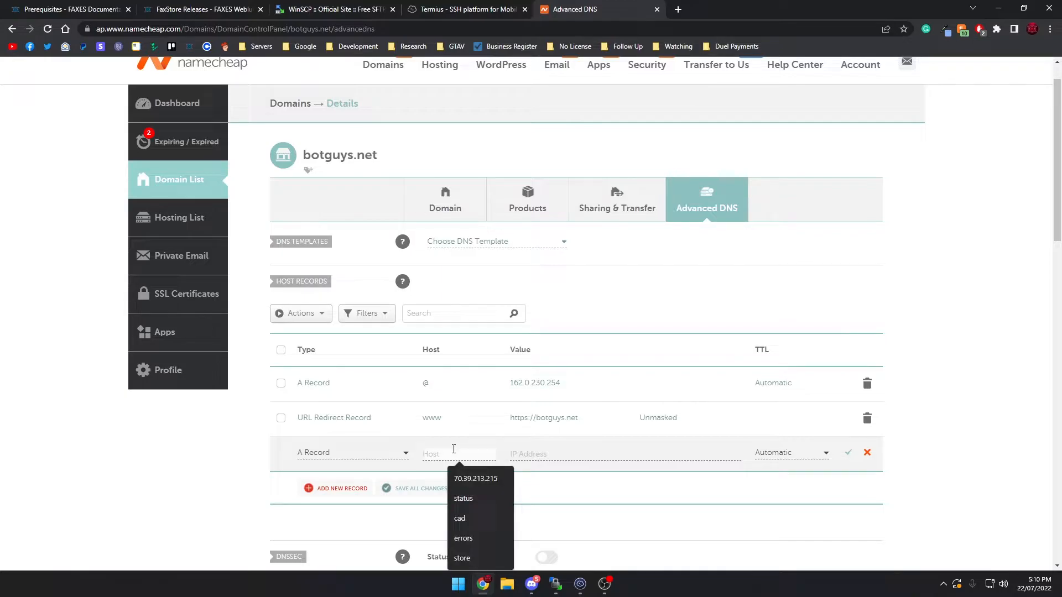
pyautogui.write('test')
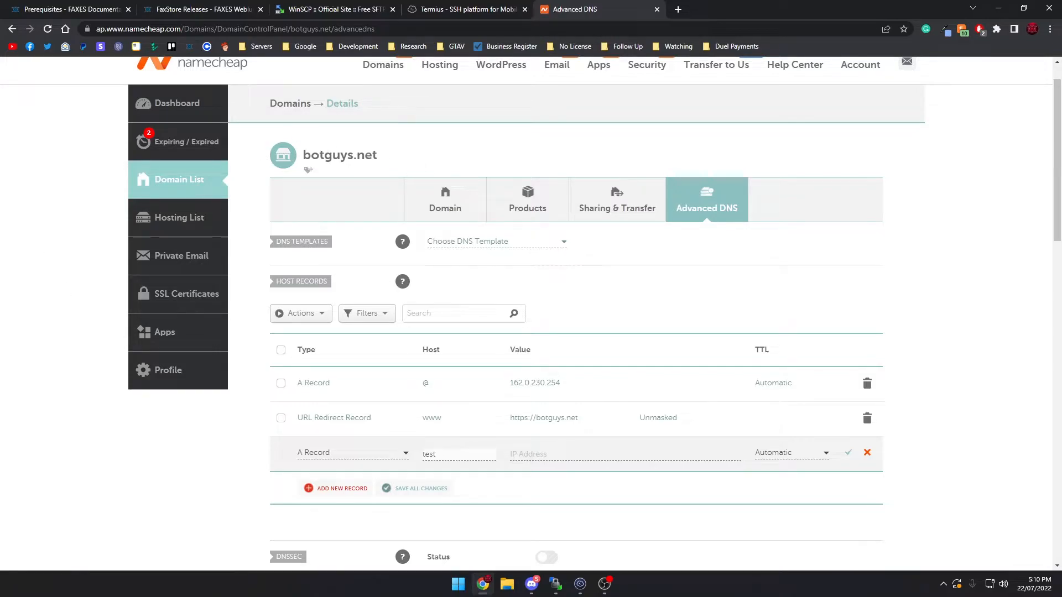
pyautogui.click(400, 458)
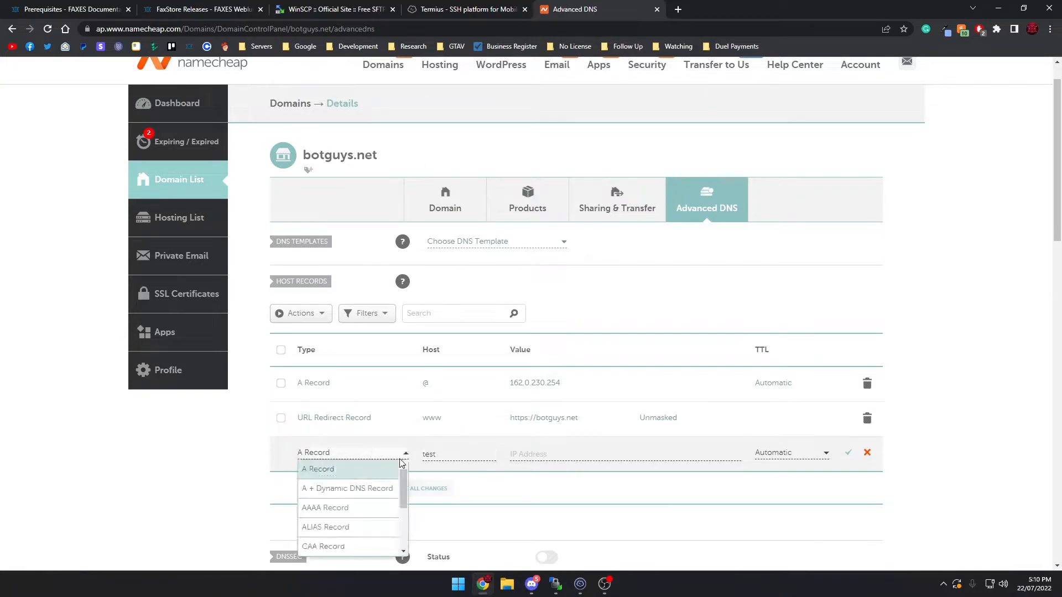
pyautogui.click(313, 472)
# Try @ as the host of the new A record instead of a subdomain
pyautogui.doubleClick(429, 455)
pyautogui.press('BackSpace')
pyautogui.click(483, 454)
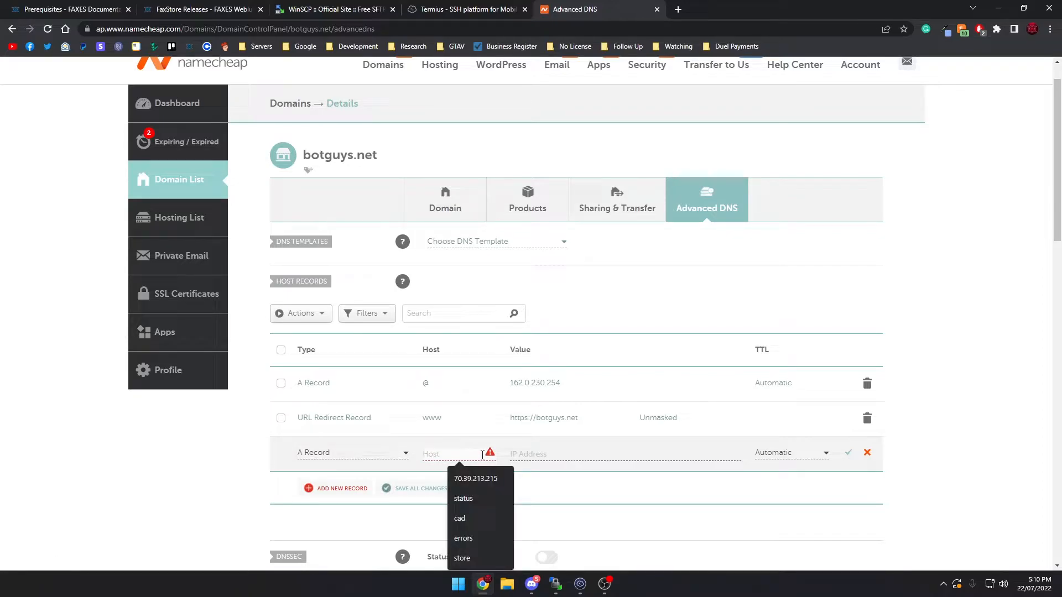
pyautogui.write('test')
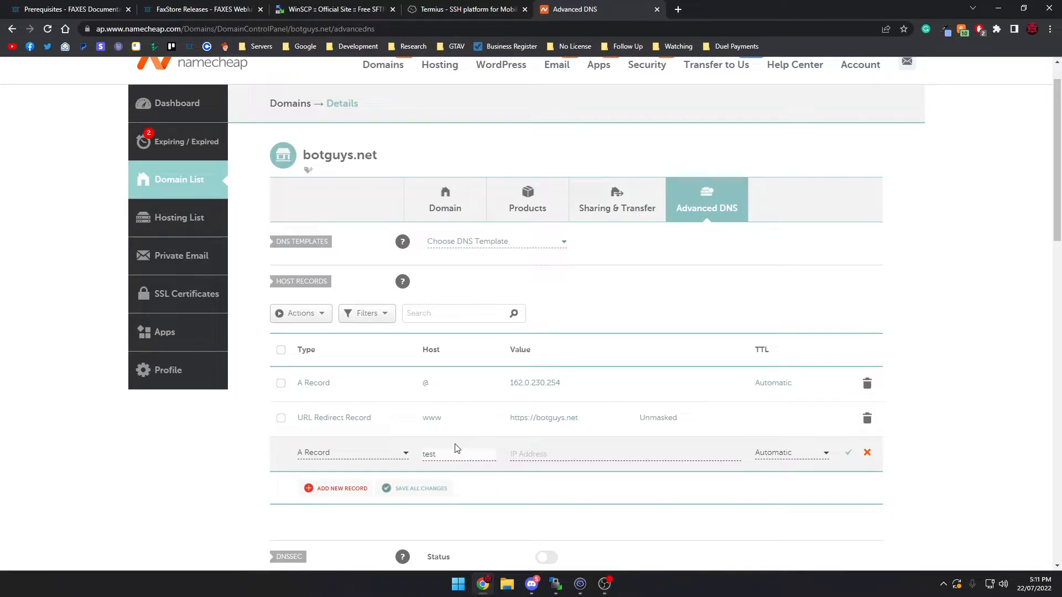
pyautogui.press('BackSpace')
pyautogui.press('BackSpace')
pyautogui.press('BackSpace')
pyautogui.press('BackSpace')
pyautogui.write('@')
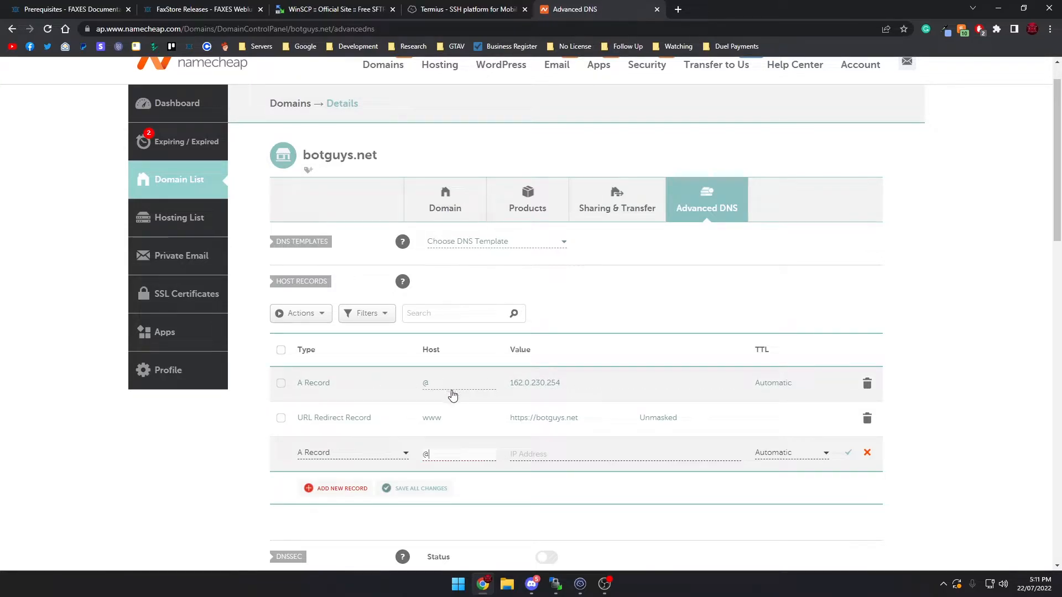
# Set the new A record's host to test and its IP address to 194.195.120.127, and save the record
pyautogui.click(455, 459)
pyautogui.press('BackSpace')
pyautogui.write('test')
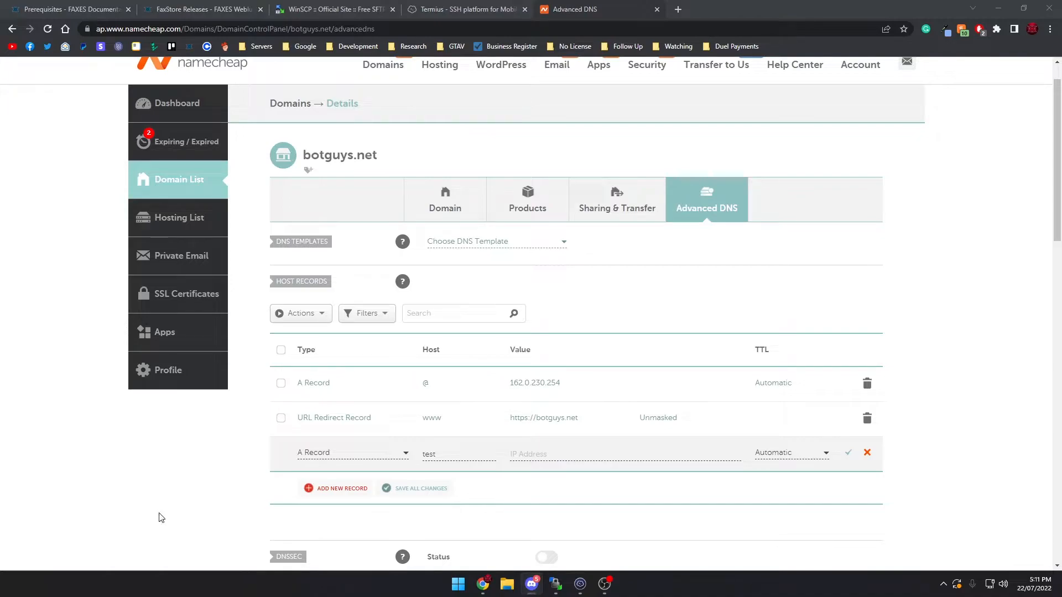
pyautogui.click(575, 449)
pyautogui.click(585, 450)
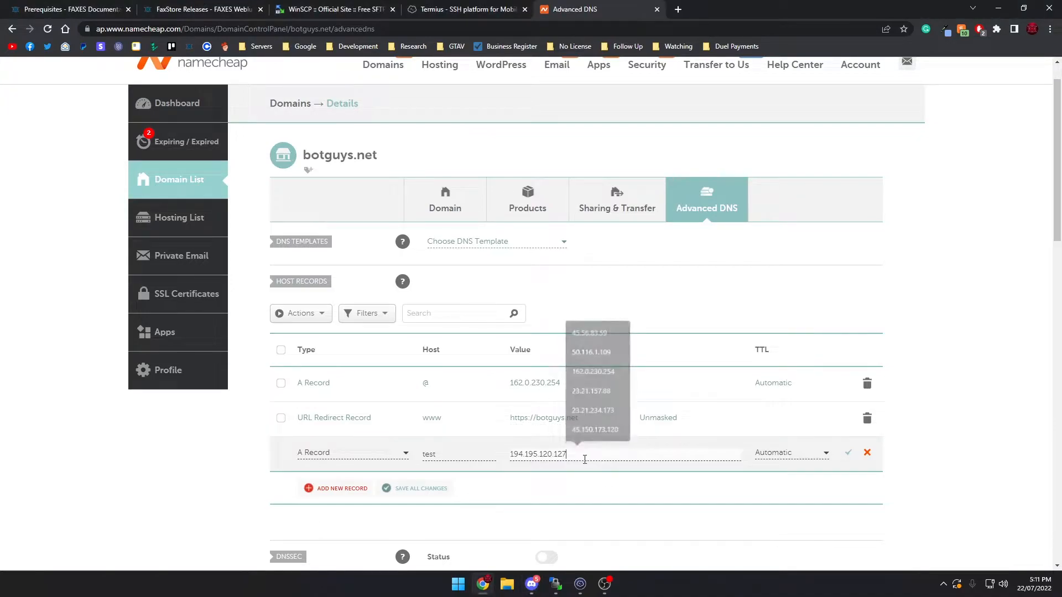
pyautogui.click(848, 452)
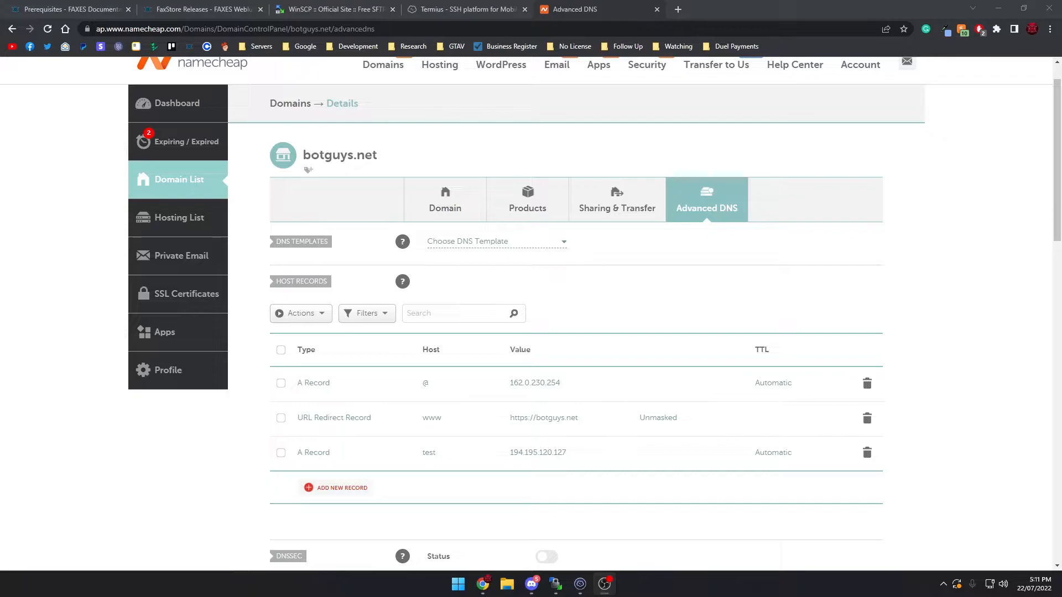
# Download the FaxStore Bug Fixes release and open the FaxStore - Pub folder inside the downloaded archive
pyautogui.click(159, 17)
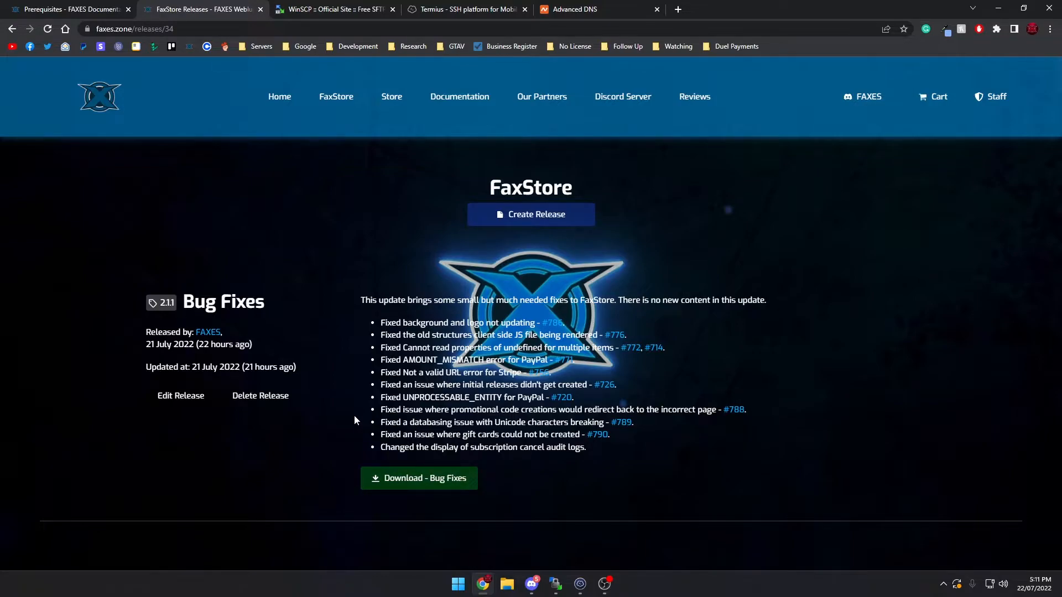
pyautogui.click(431, 484)
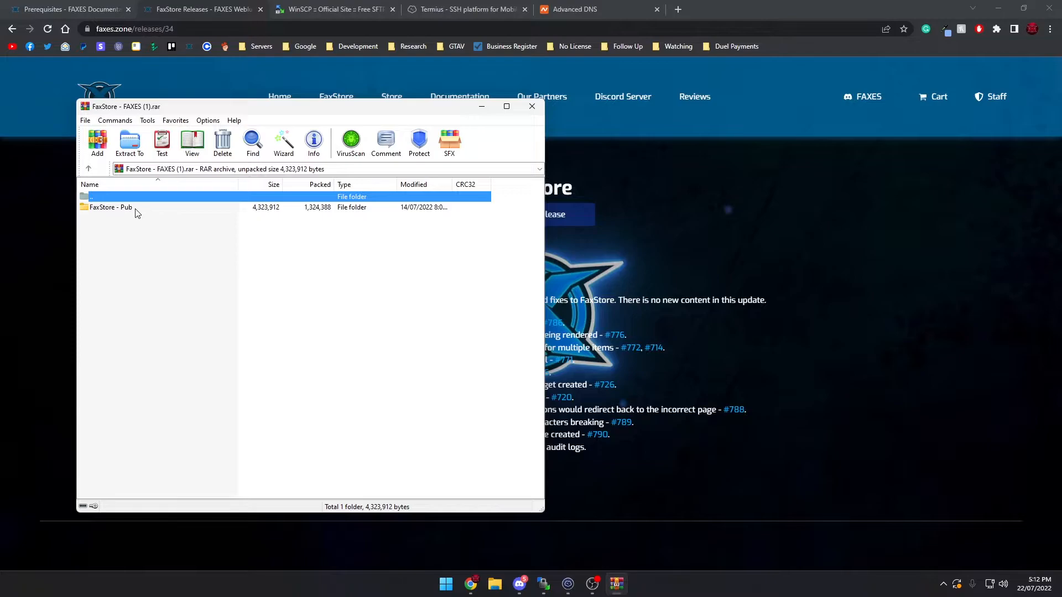
pyautogui.doubleClick(138, 210)
pyautogui.moveTo(187, 456); pyautogui.dragTo(214, 395)
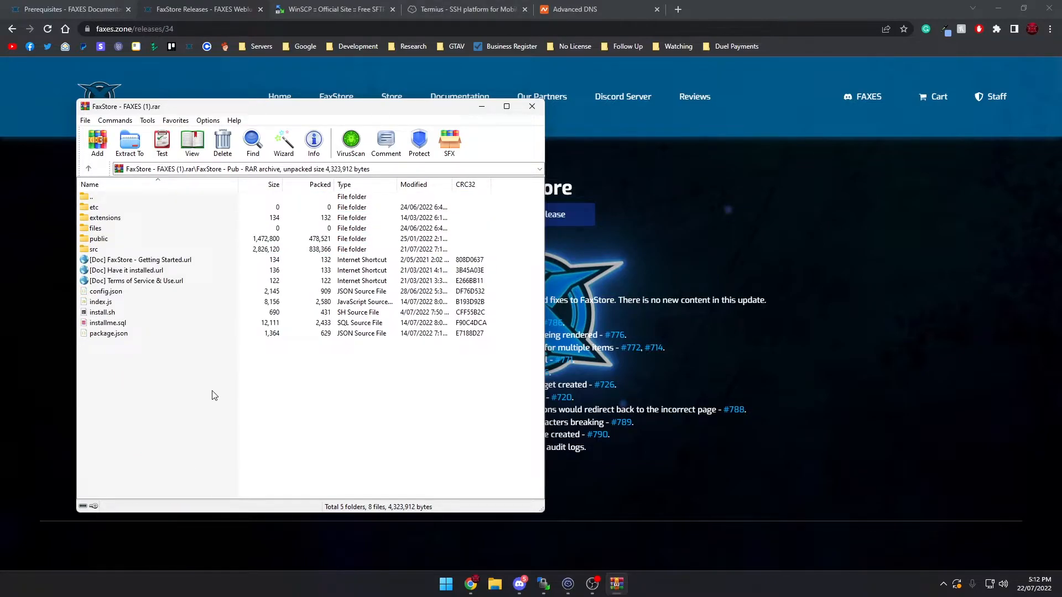
# Switch to the WinSCP session and go from the server's root directory into the home folder
pyautogui.click(544, 584)
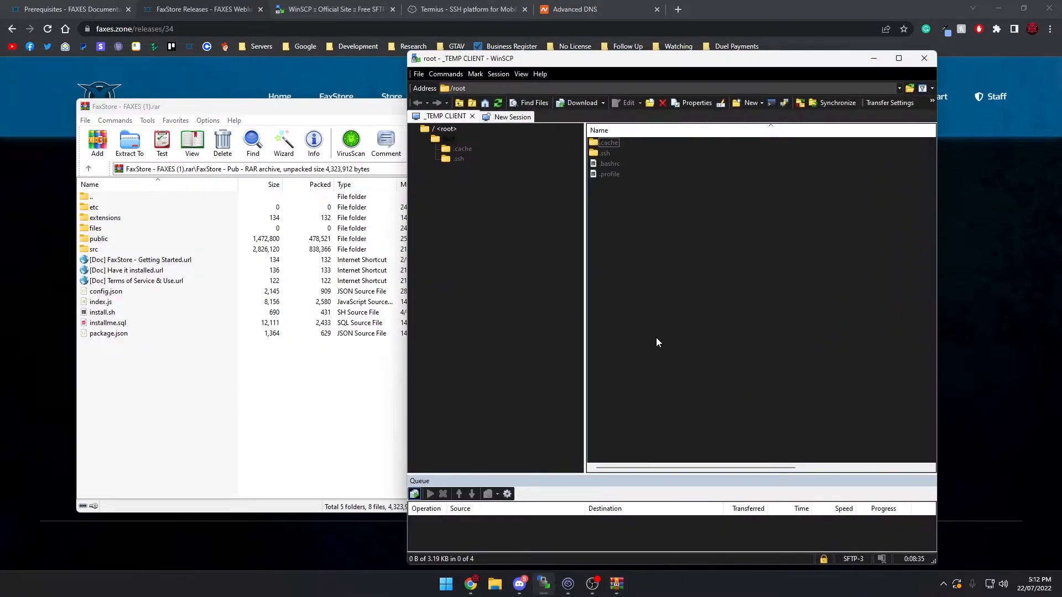
pyautogui.click(449, 140)
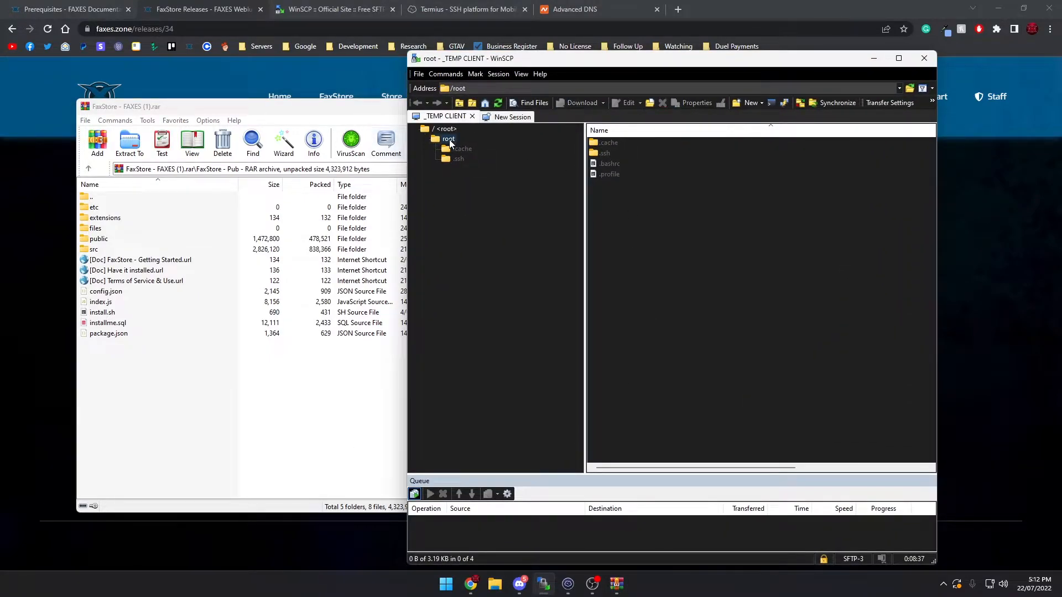
pyautogui.click(427, 130)
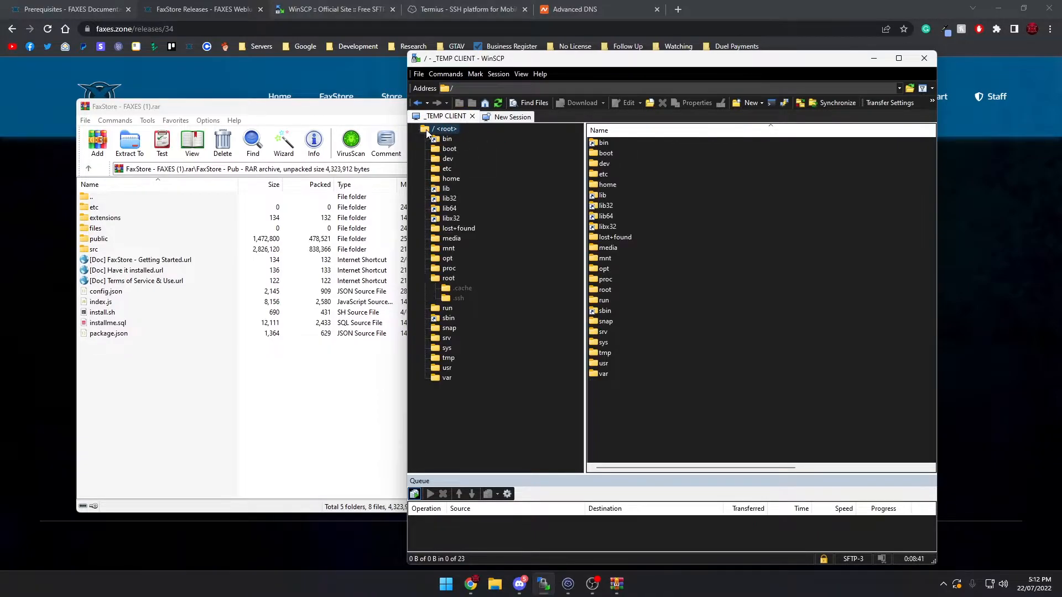
pyautogui.click(425, 278)
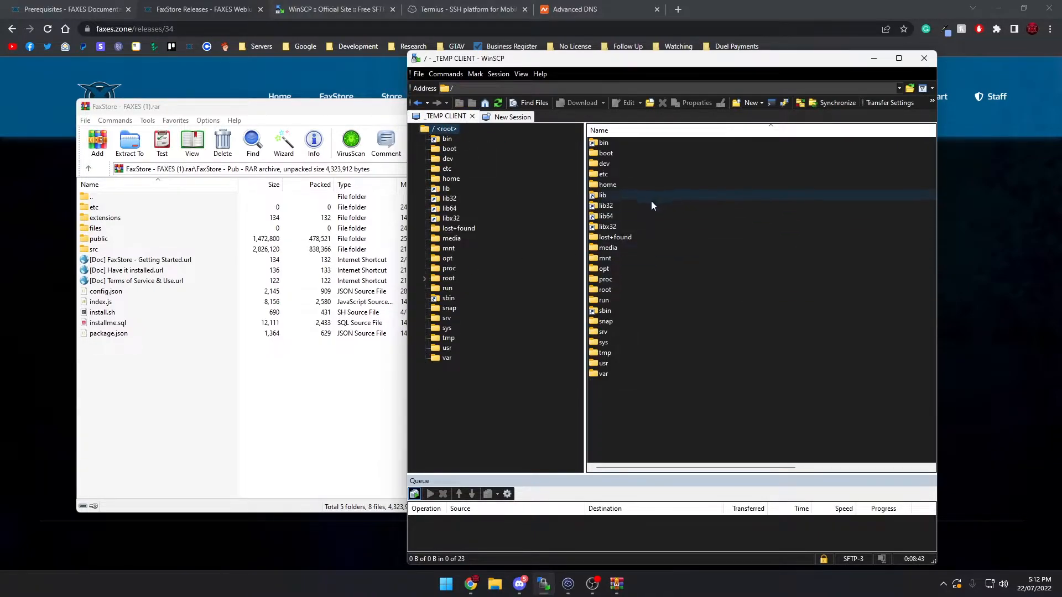
pyautogui.doubleClick(614, 184)
pyautogui.rightClick(635, 172)
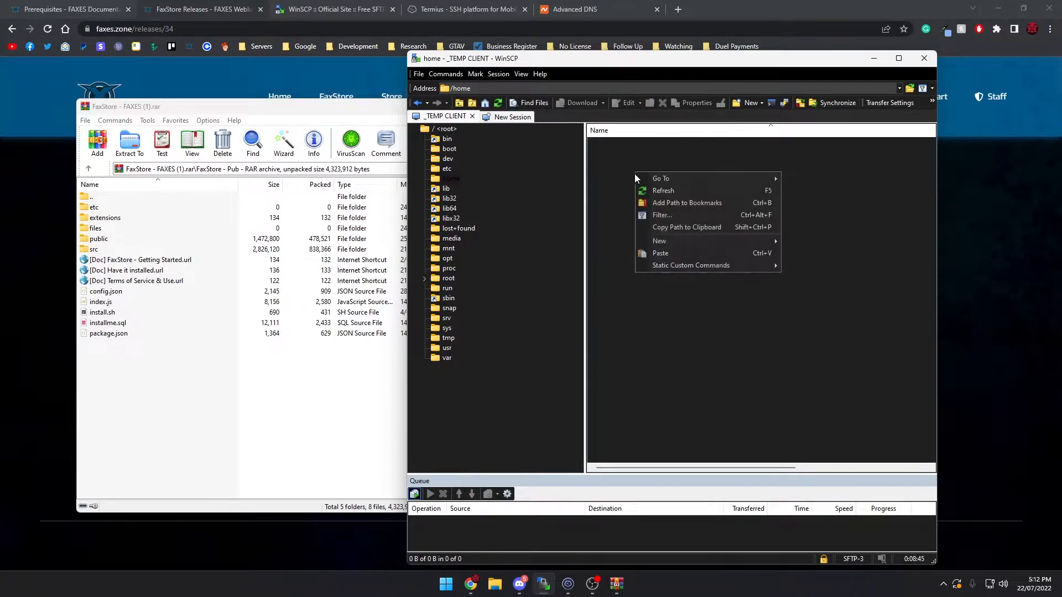
pyautogui.moveTo(651, 245)
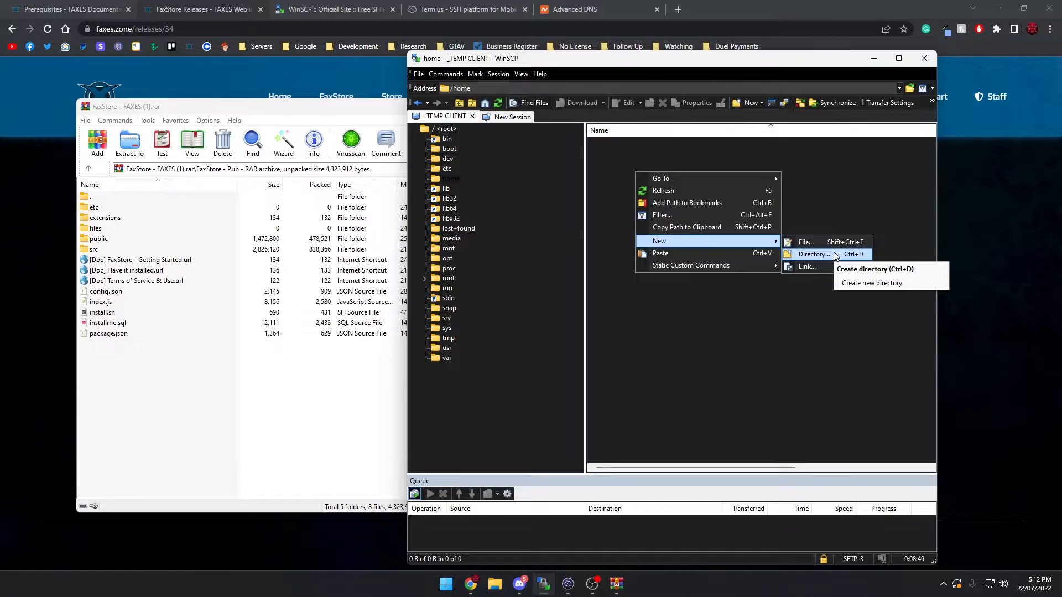
# View the WinSCP website and the server's open SSH terminal session, and return to the home folder in WinSCP
pyautogui.click(372, 3)
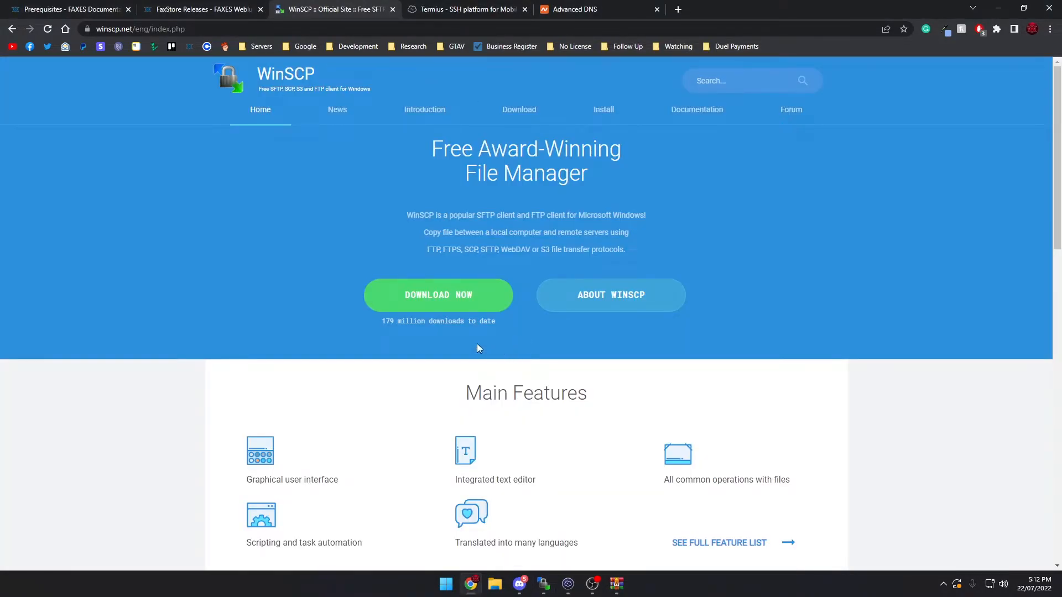
pyautogui.click(544, 584)
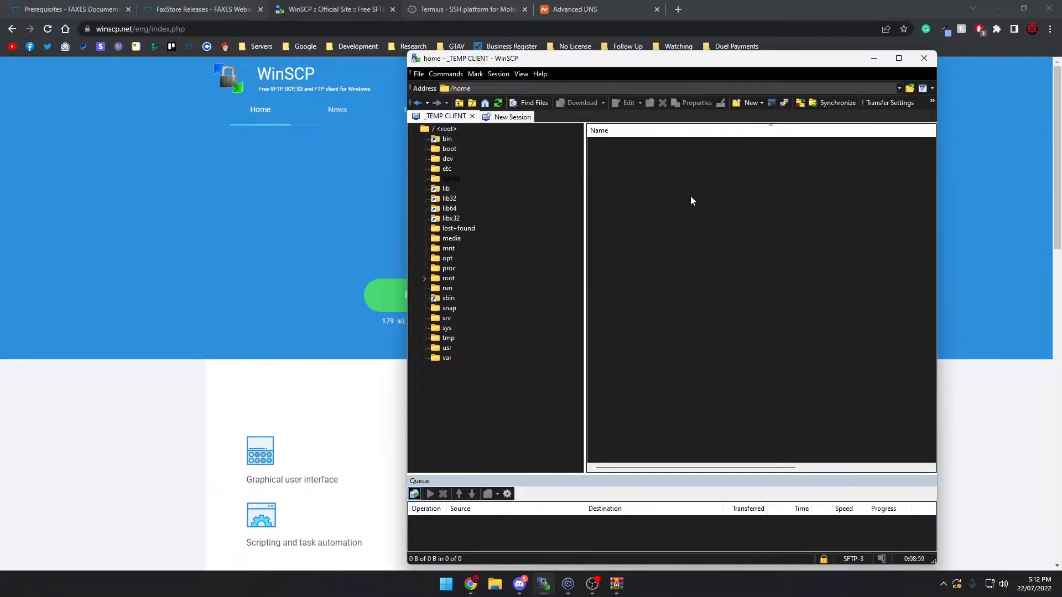
pyautogui.click(566, 584)
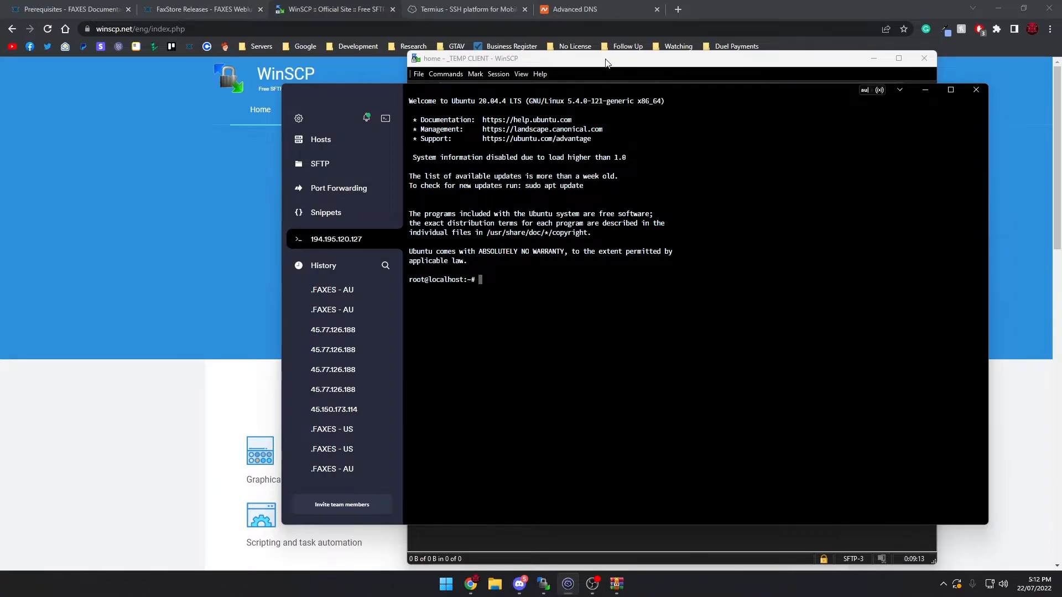
pyautogui.click(926, 90)
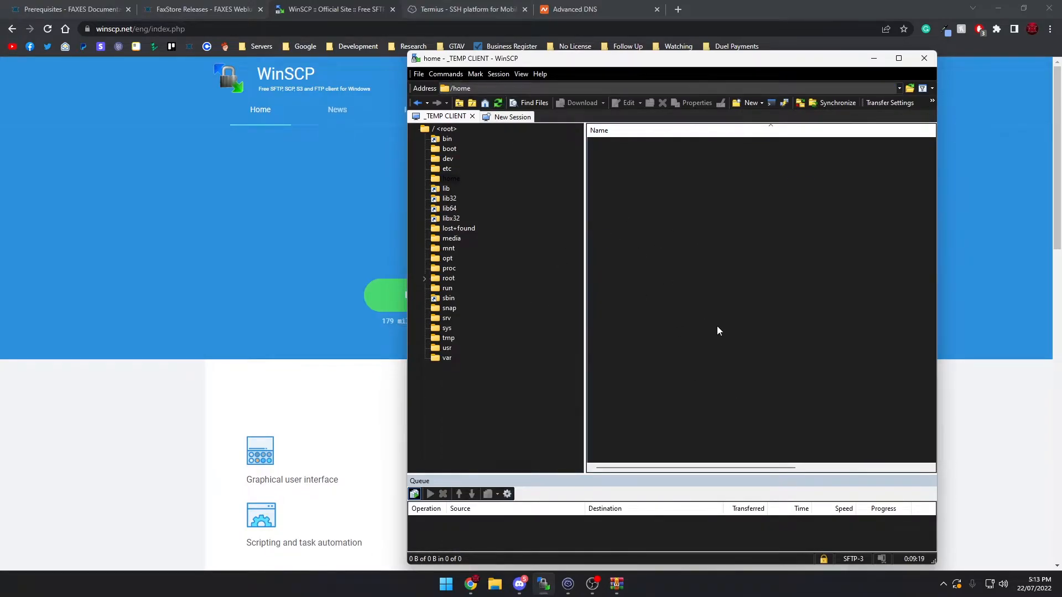
# Create a new folder named faxstore inside the server's home folder
pyautogui.rightClick(678, 258)
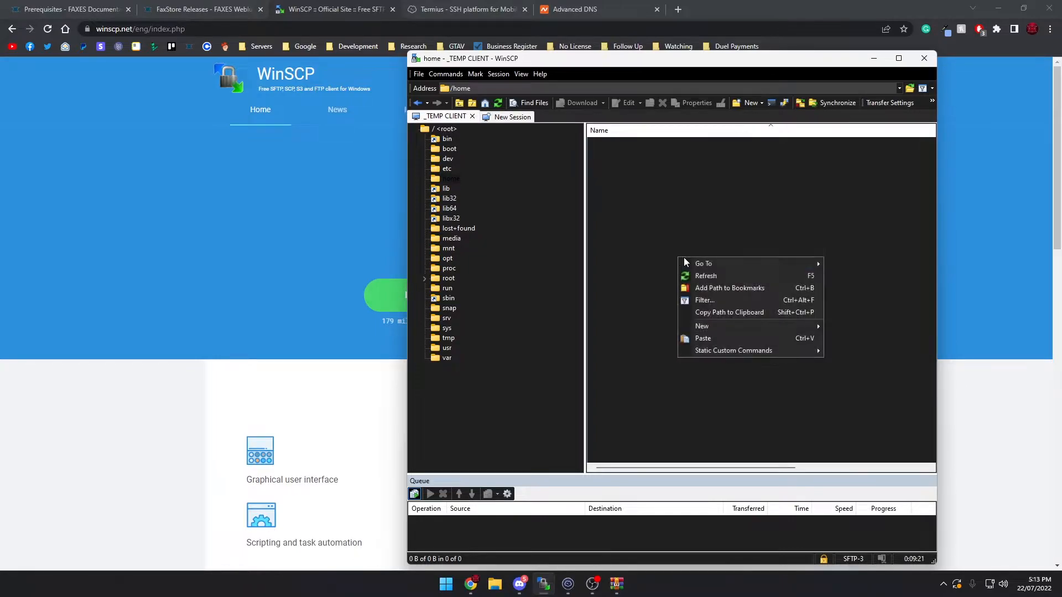
pyautogui.moveTo(785, 326)
pyautogui.click(854, 340)
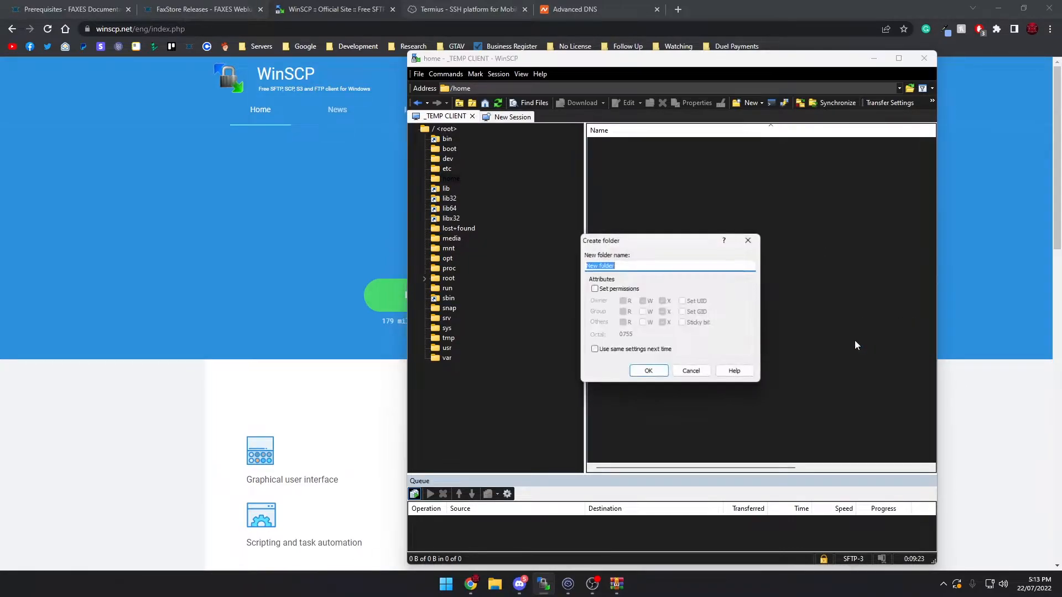
pyautogui.write('faxstore')
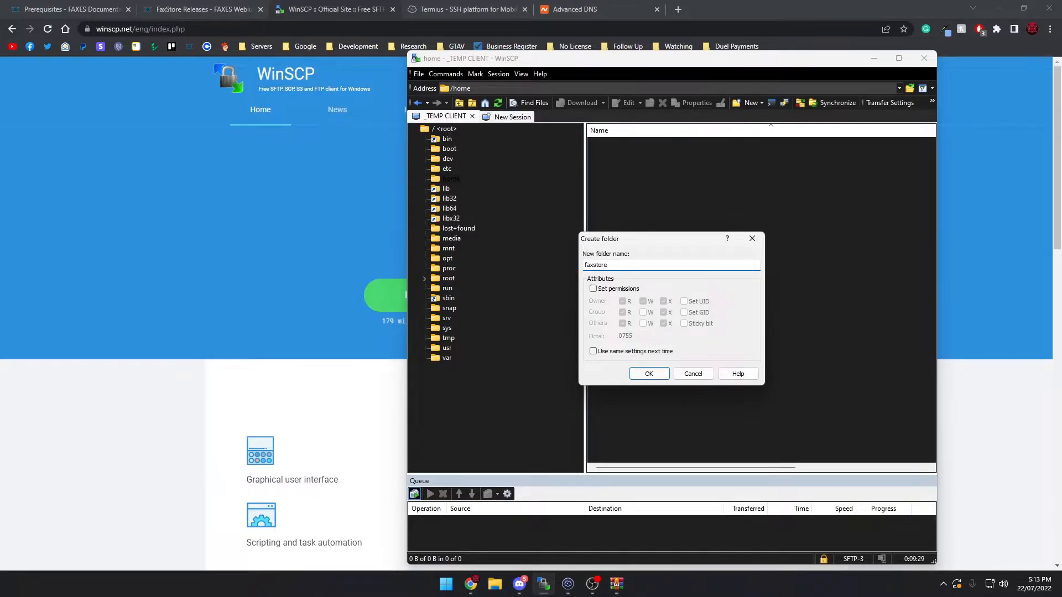
pyautogui.press('Return')
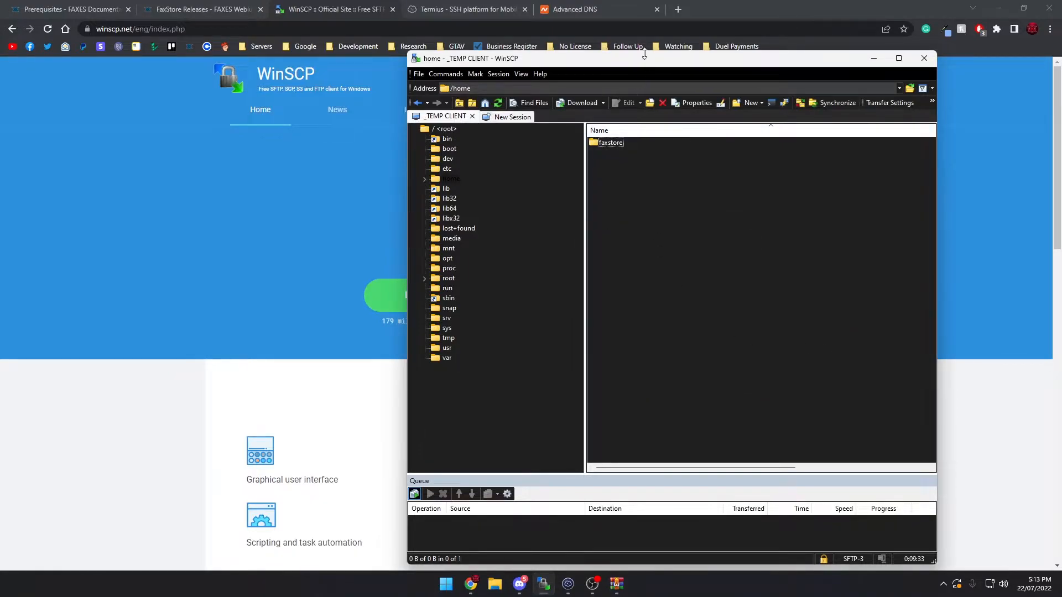
# Open the faxstore folder and upload everything from the archive's FaxStore - Pub folder into it
pyautogui.moveTo(643, 62); pyautogui.dragTo(702, 54)
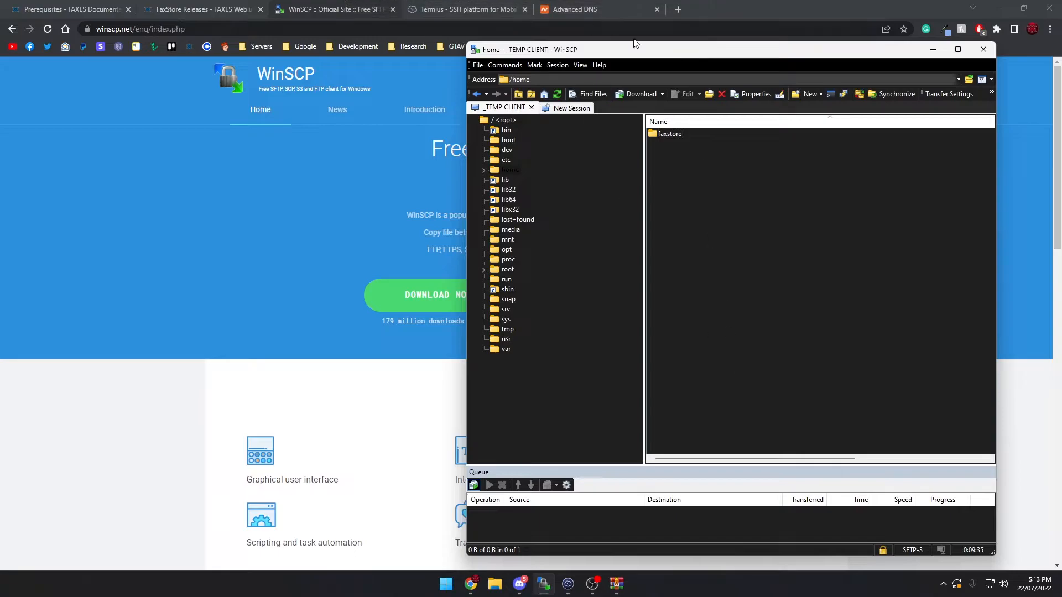
pyautogui.moveTo(690, 49); pyautogui.dragTo(669, 52)
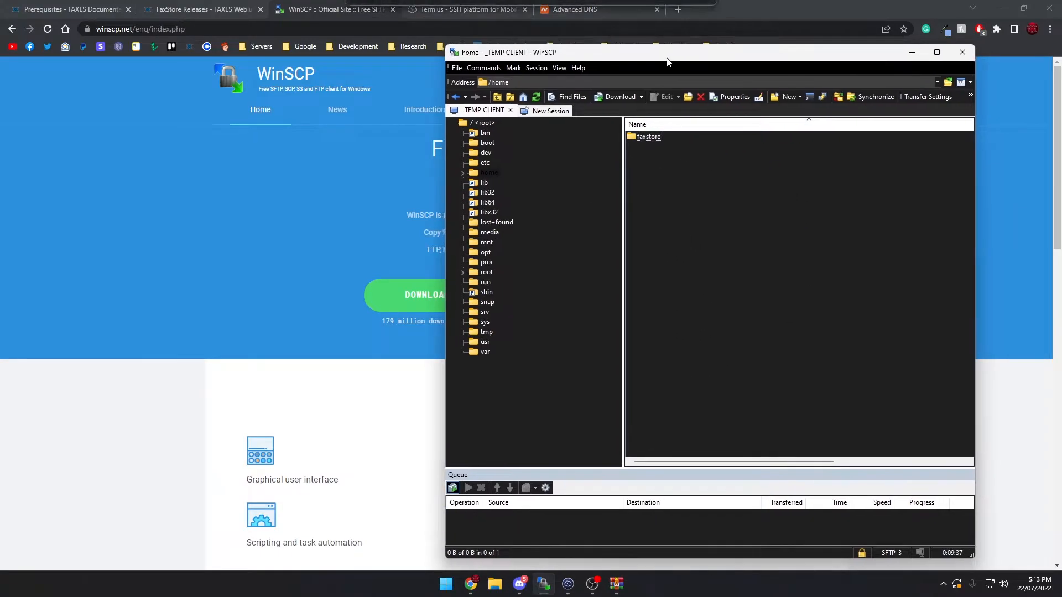
pyautogui.click(654, 137)
pyautogui.doubleClick(652, 137)
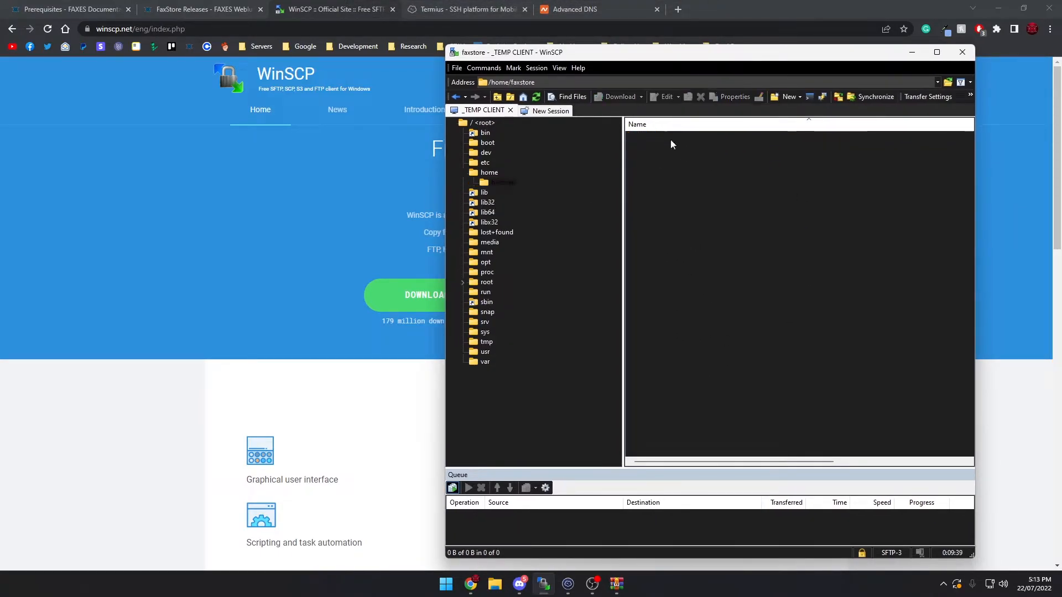
pyautogui.click(617, 584)
pyautogui.moveTo(224, 434); pyautogui.dragTo(118, 213)
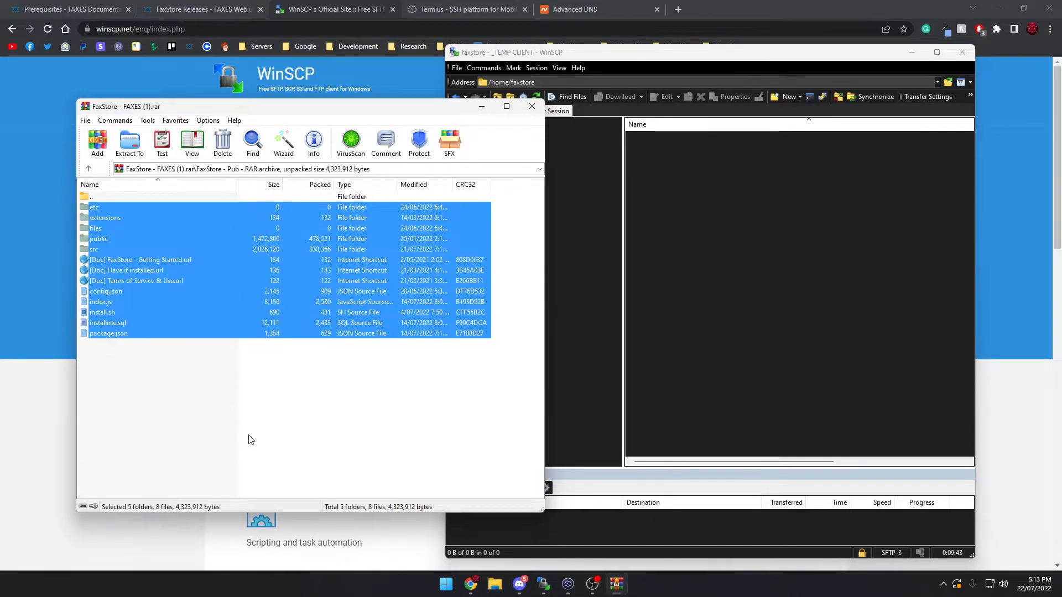
pyautogui.click(644, 437)
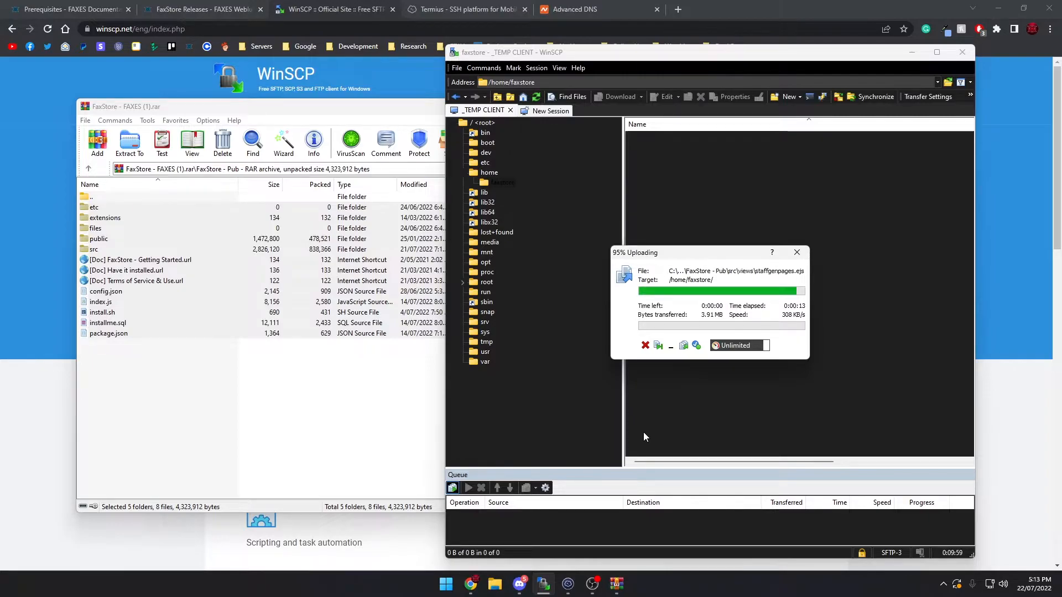
# Switch to the FAXES documentation, open the Simplified Install guide and copy the command bash /home/faxstore/install.sh
pyautogui.click(91, 6)
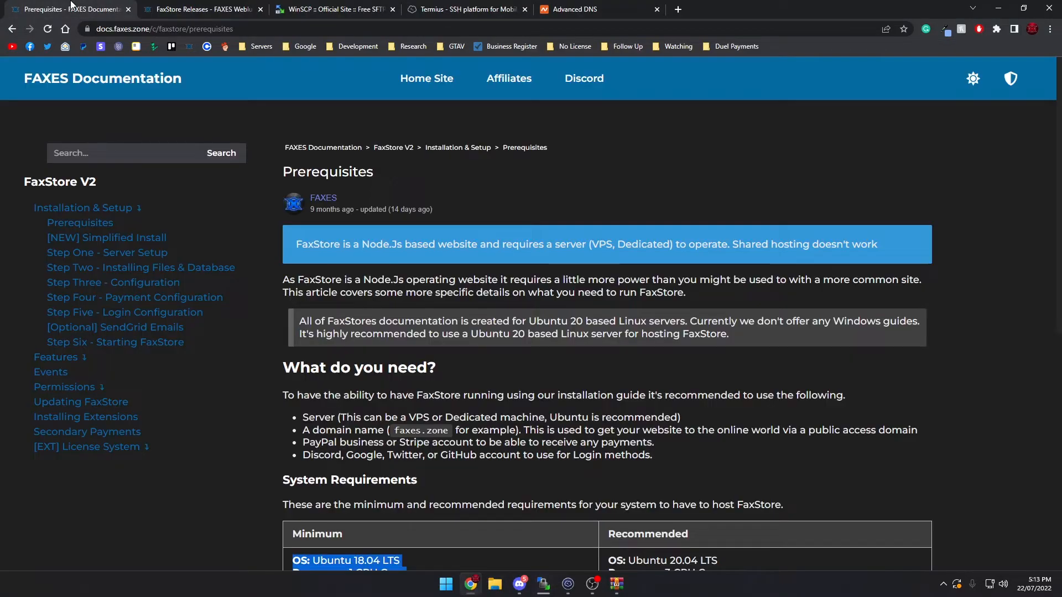
pyautogui.click(86, 244)
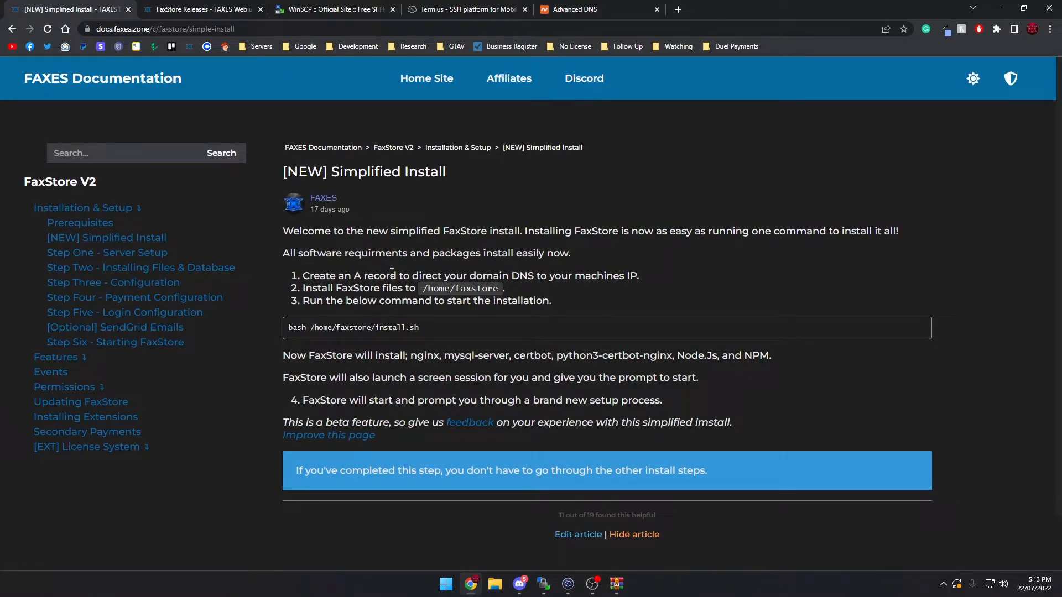
pyautogui.moveTo(441, 332); pyautogui.dragTo(310, 332)
pyautogui.doubleClick(352, 332)
pyautogui.moveTo(446, 332); pyautogui.dragTo(317, 337)
pyautogui.doubleClick(353, 329)
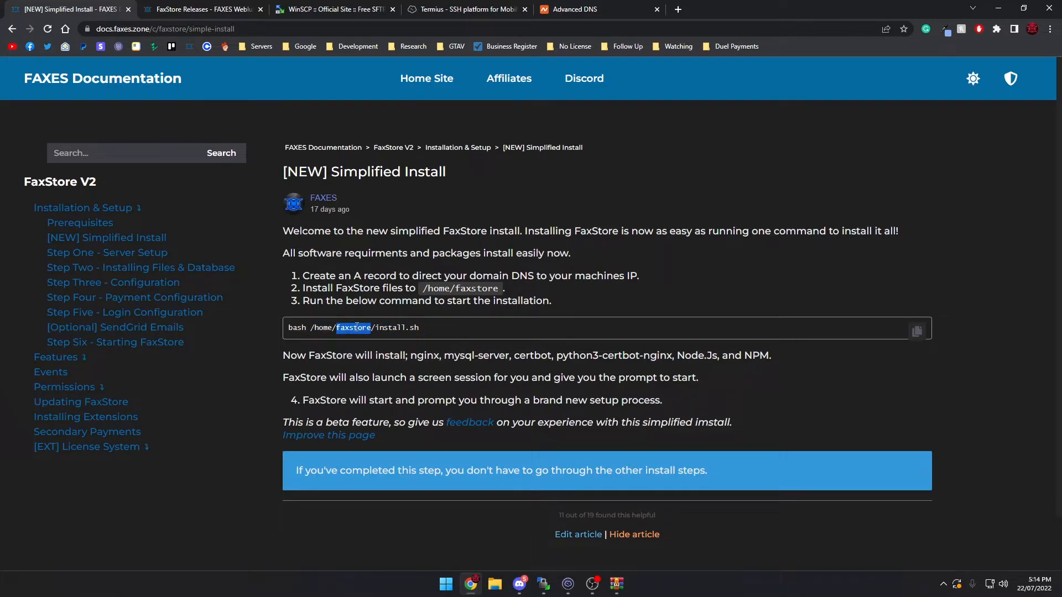
pyautogui.moveTo(461, 336); pyautogui.dragTo(285, 330)
pyautogui.hotkey('ctrl', 'c')
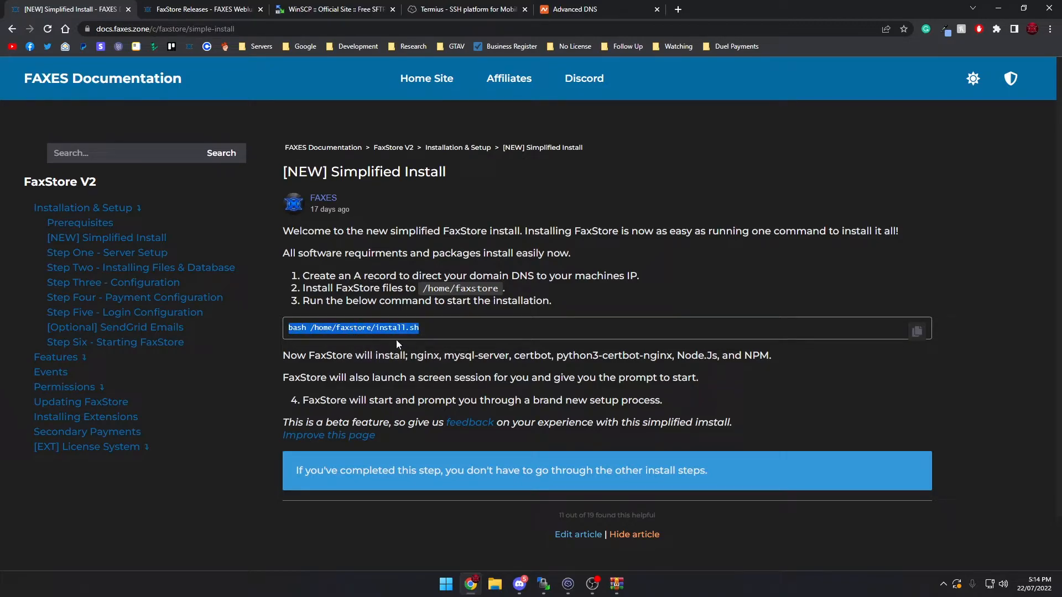
# Check the uploaded files in WinSCP, and run the copied FaxStore install command in the server's SSH terminal
pyautogui.click(568, 584)
pyautogui.click(543, 584)
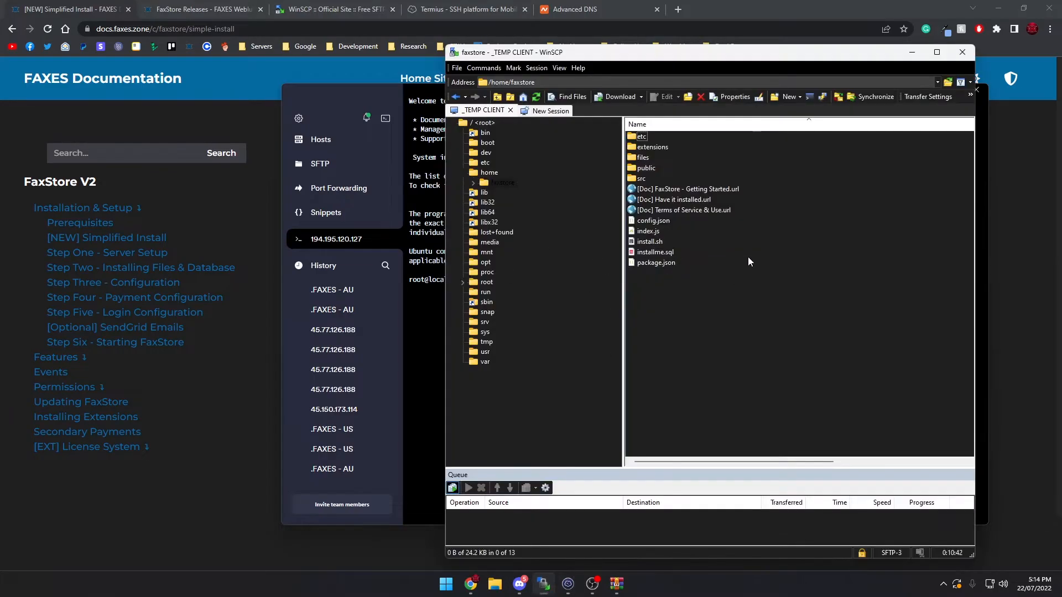
pyautogui.moveTo(727, 50); pyautogui.dragTo(782, 49)
pyautogui.moveTo(494, 84); pyautogui.dragTo(301, 74)
pyautogui.hotkey('ctrl', 'v')
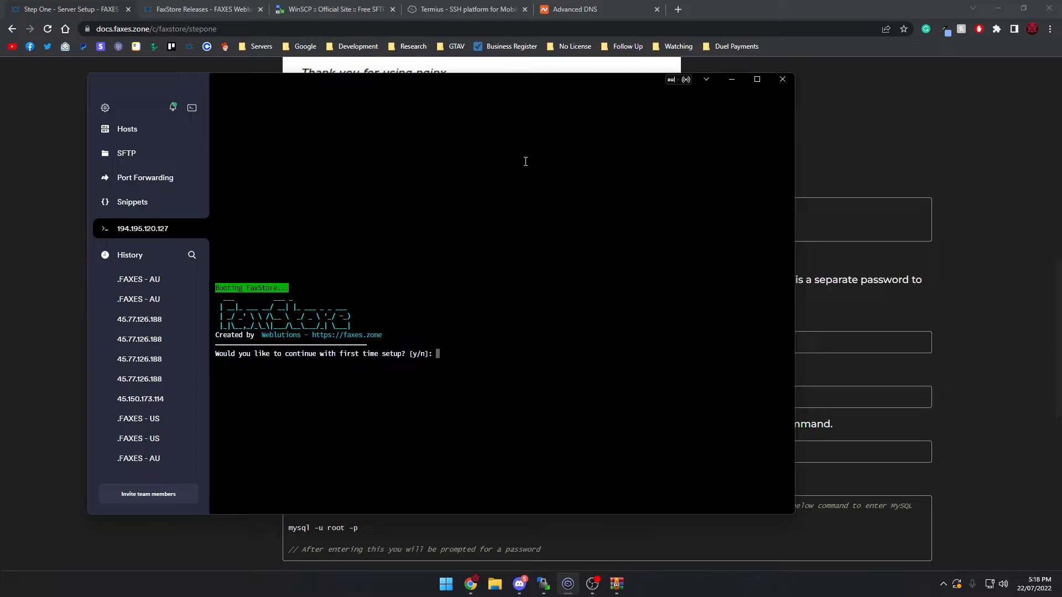
pyautogui.write('y')
pyautogui.press('Return')
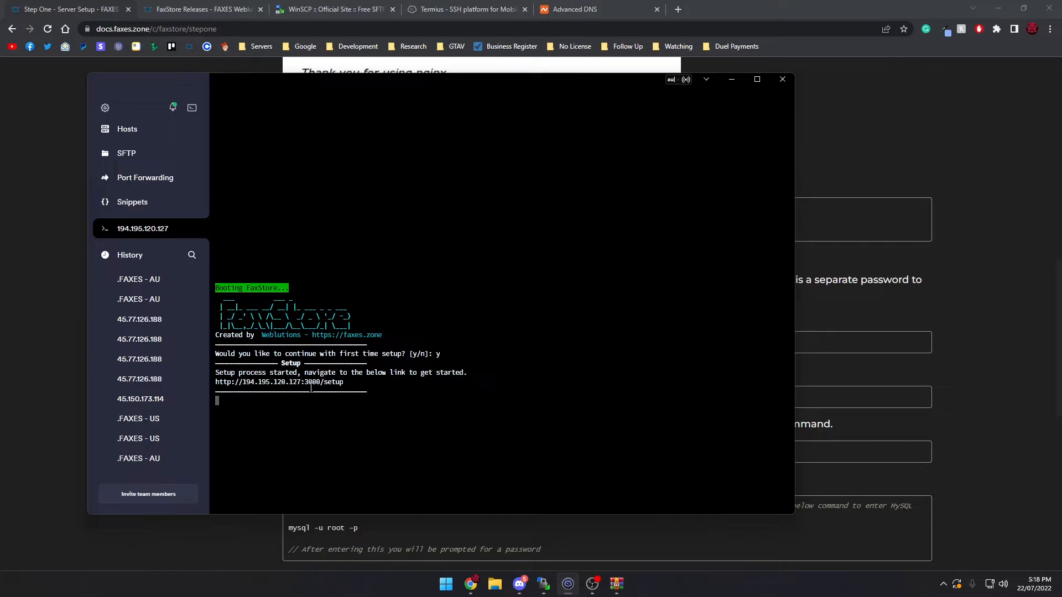
pyautogui.click(543, 584)
pyautogui.click(719, 219)
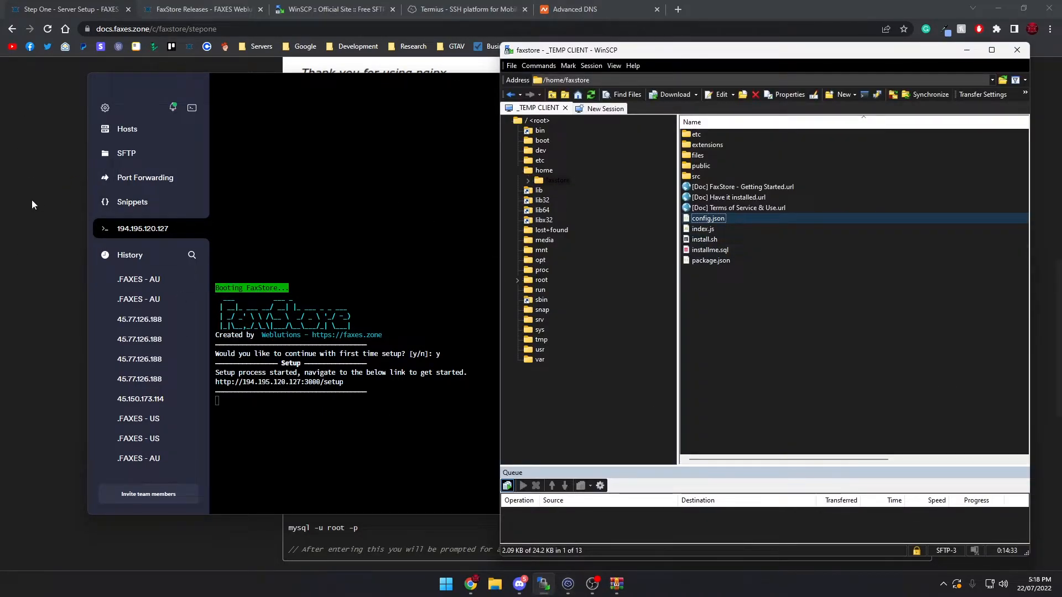
pyautogui.click(391, 431)
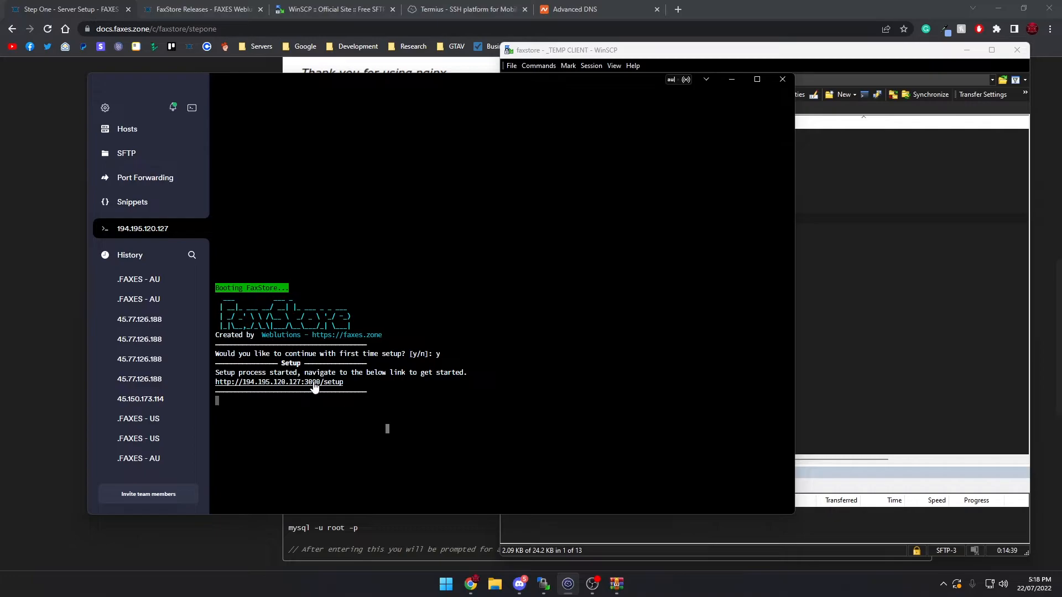
pyautogui.click(313, 383)
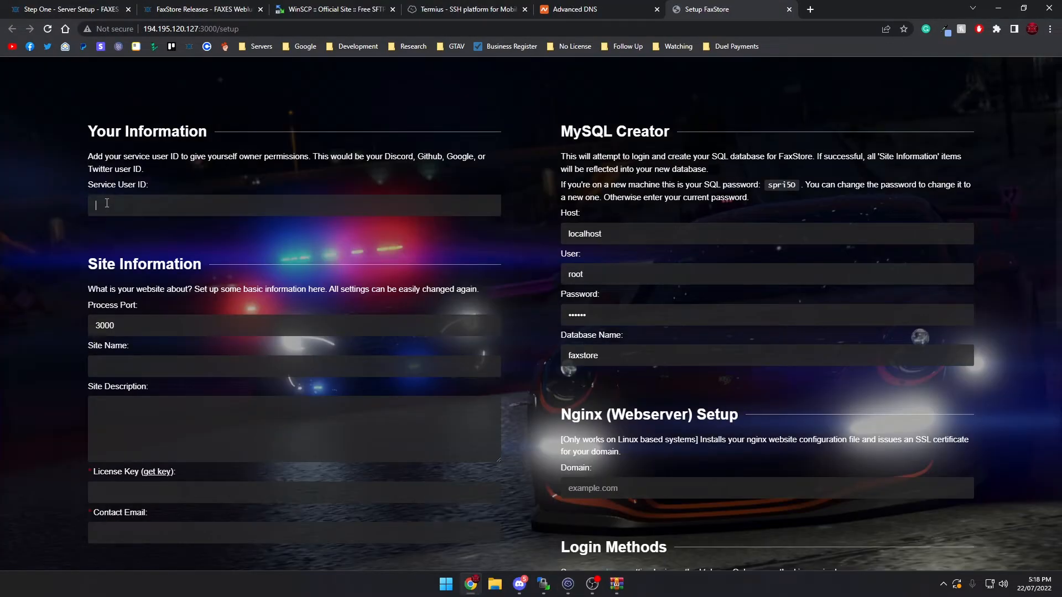
# Get the owner's service user ID from Discord and paste it into the setup form's Service User ID field
pyautogui.moveTo(150, 175); pyautogui.dragTo(338, 154)
pyautogui.click(276, 156)
pyautogui.click(341, 153)
pyautogui.hotkey('alt', 'Tab')
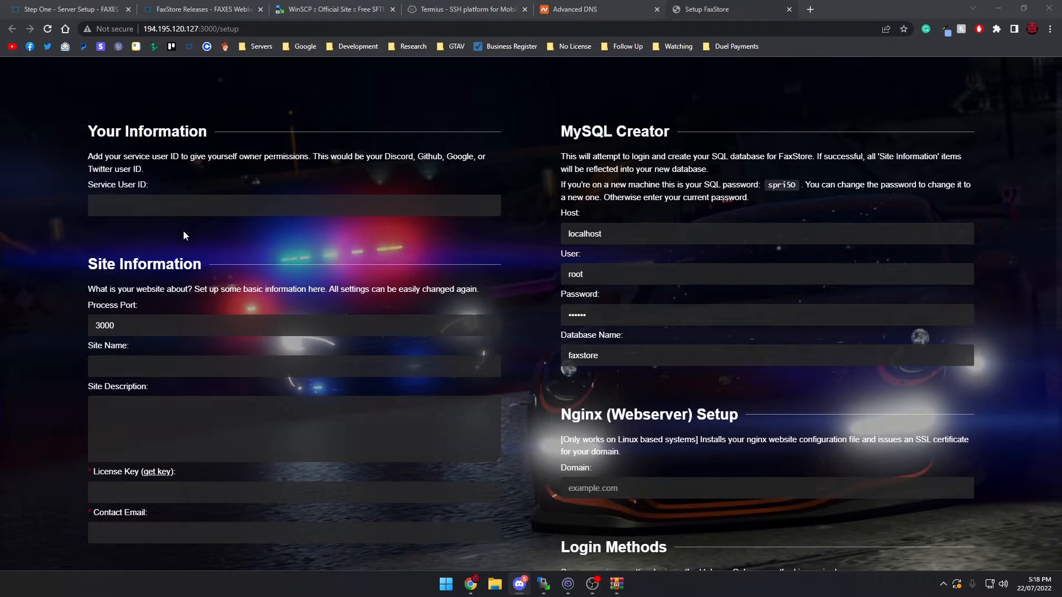
pyautogui.click(153, 199)
pyautogui.hotkey('ctrl', 'v')
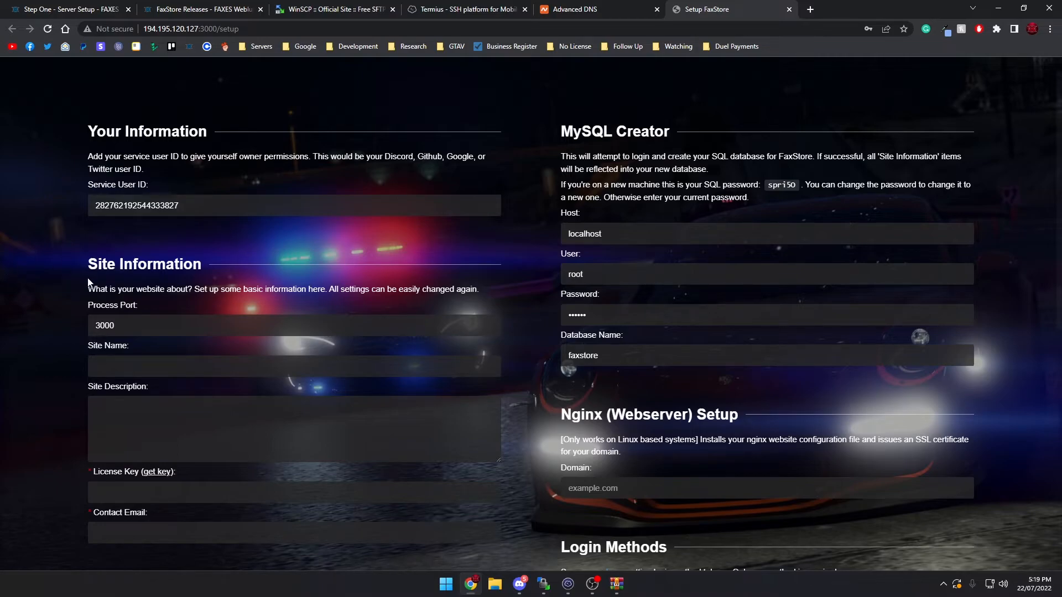
# Set the site name to Cool Mods and the site description to "We make the cool mods here"
pyautogui.hotkey('ctrl', '-')
pyautogui.hotkey('ctrl', '+')
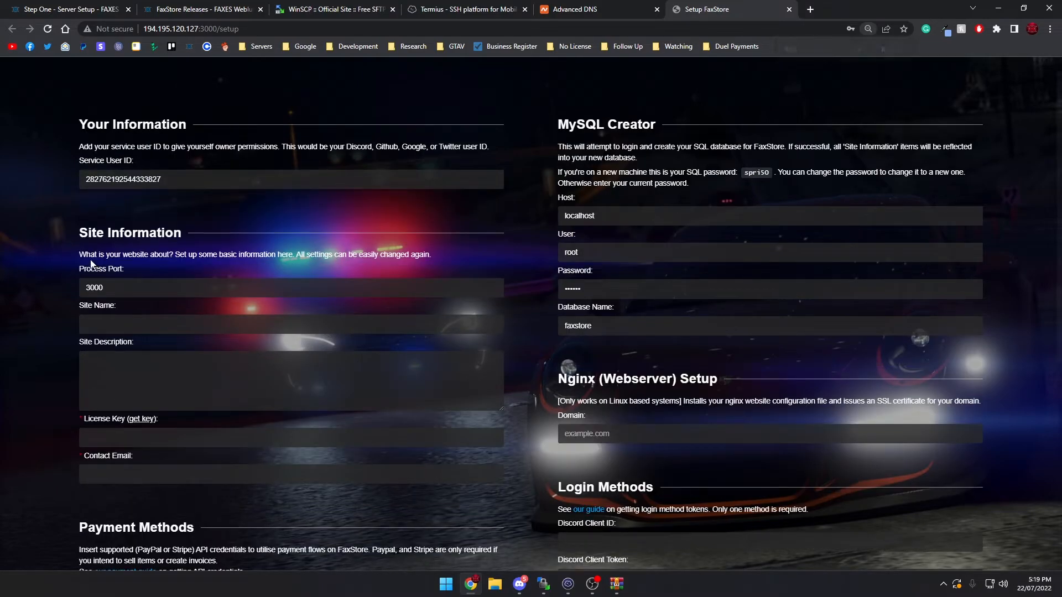
pyautogui.scroll(-2, 72, 267)
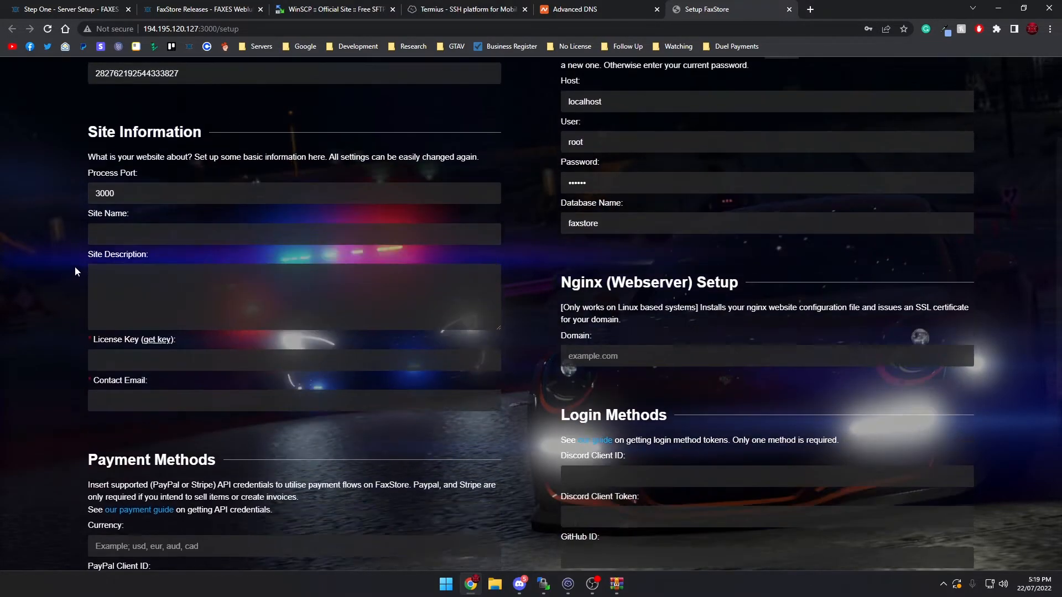
pyautogui.click(124, 249)
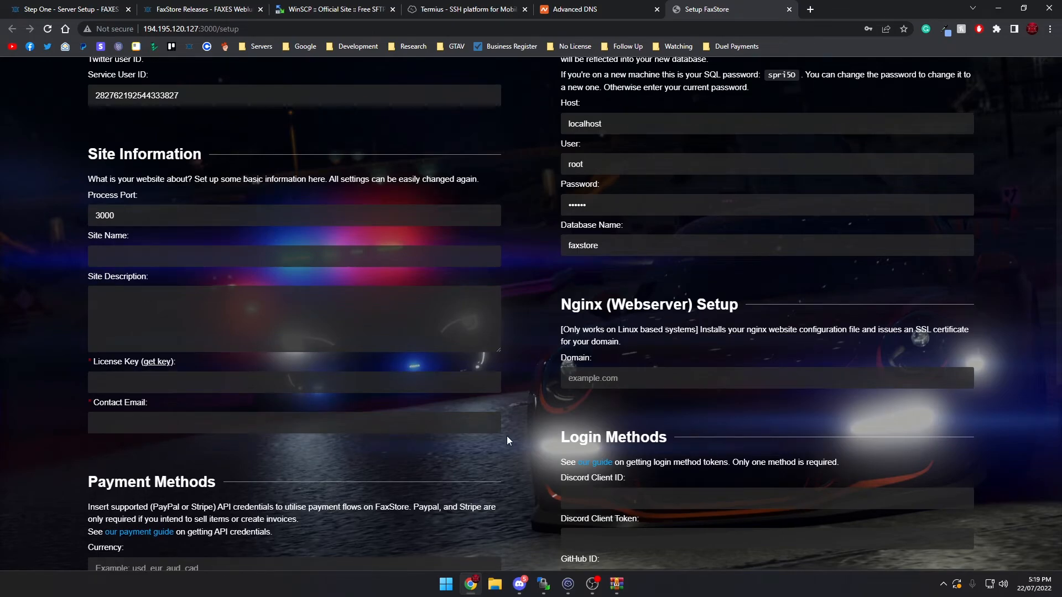
pyautogui.write('Cooll')
pyautogui.press('BackSpace')
pyautogui.write('Mods')
pyautogui.click(256, 310)
pyautogui.write('We make the cool mods here')
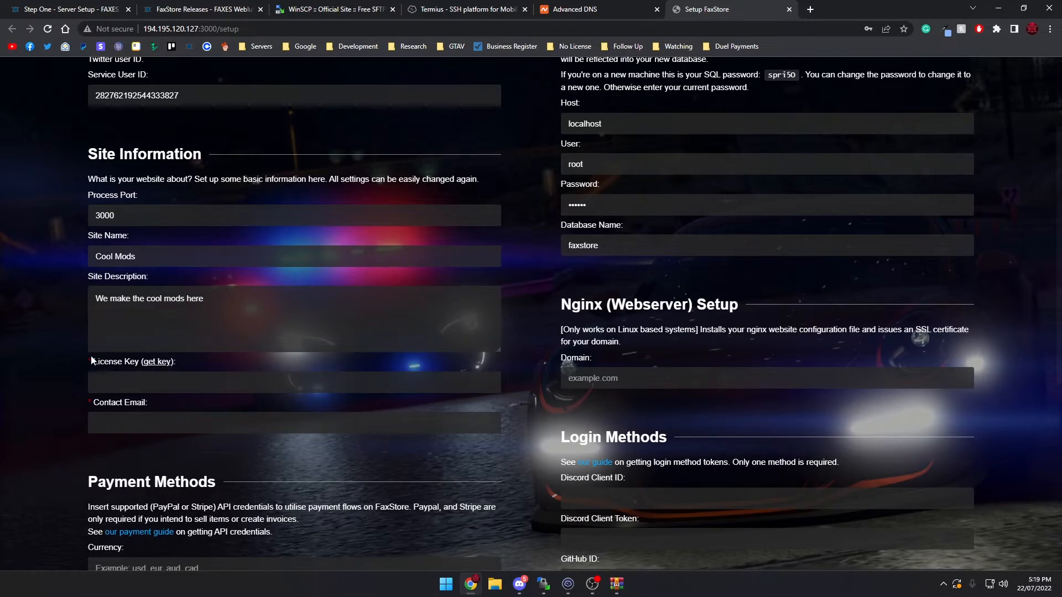
# Follow the get key link to the licensing system, open the details of the FaxStore key and copy that key
pyautogui.scroll(-1, 24, 316)
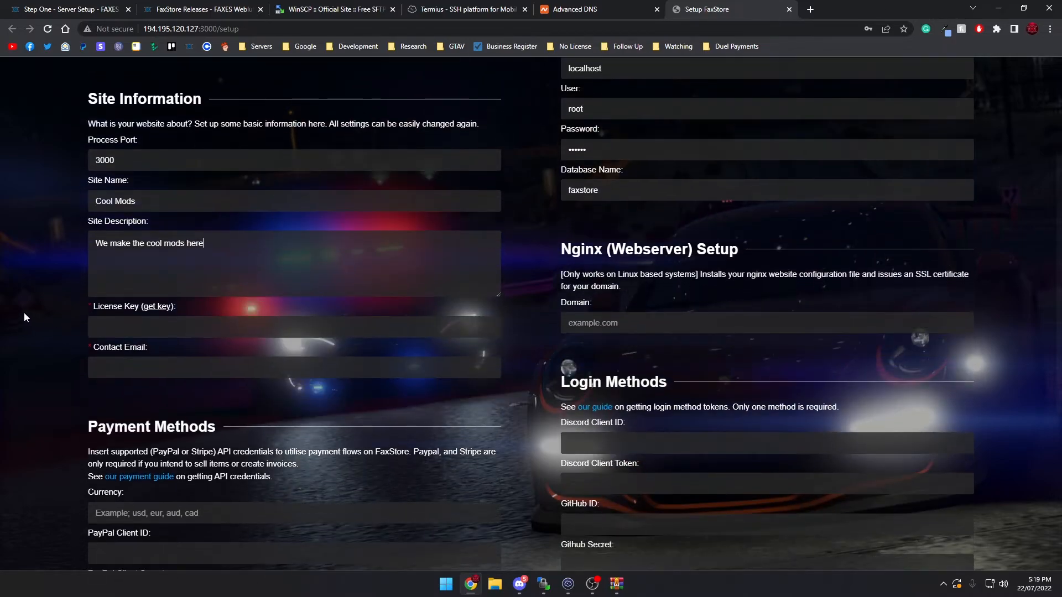
pyautogui.click(155, 312)
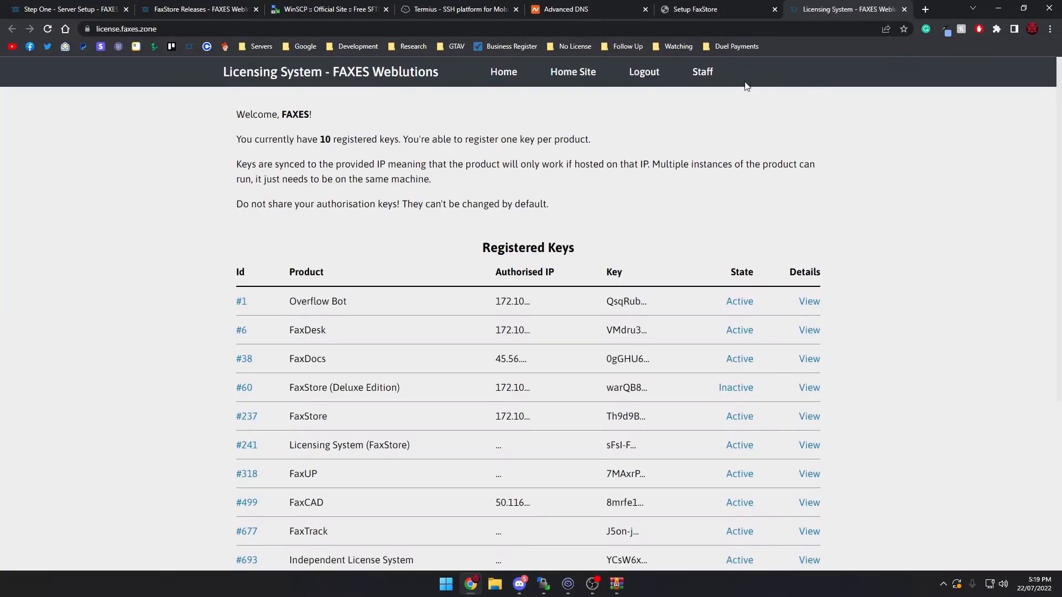
pyautogui.scroll(-3, 437, 178)
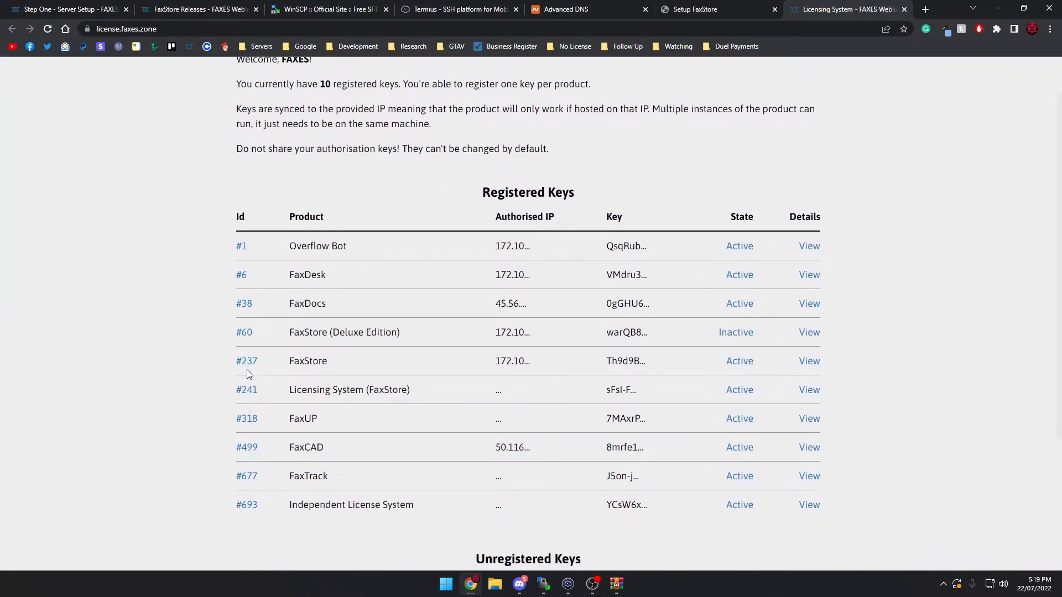
pyautogui.scroll(-1, 504, 257)
pyautogui.moveTo(227, 457); pyautogui.dragTo(680, 462)
pyautogui.click(680, 462)
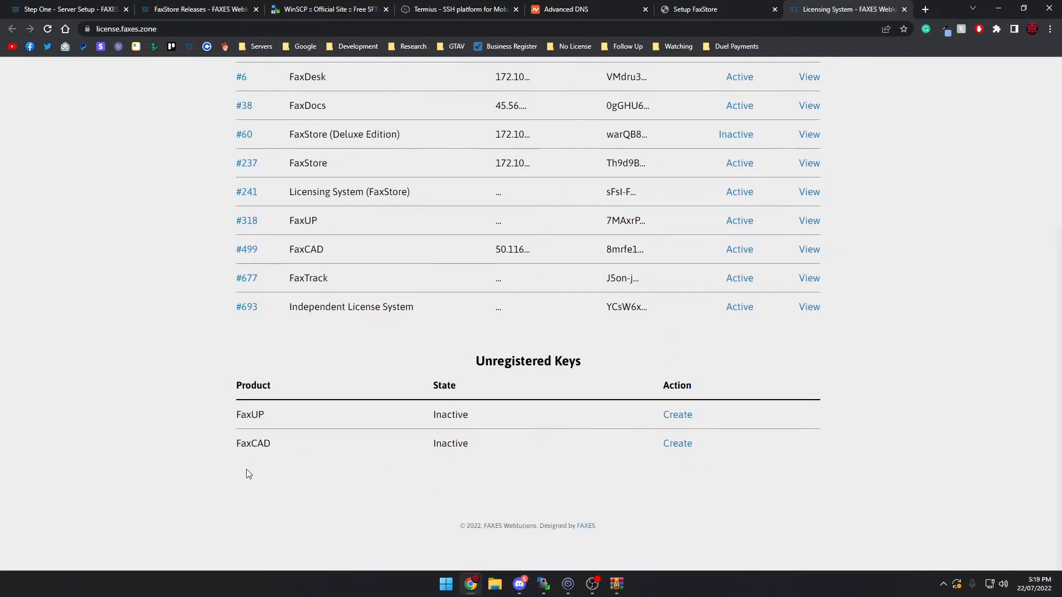
pyautogui.scroll(1, 387, 276)
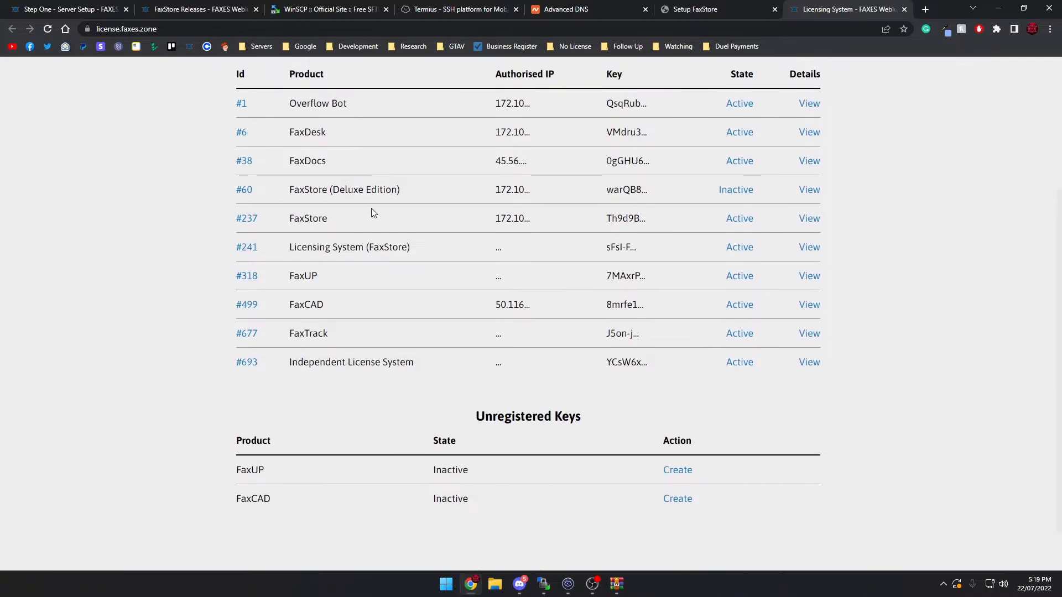
pyautogui.click(250, 220)
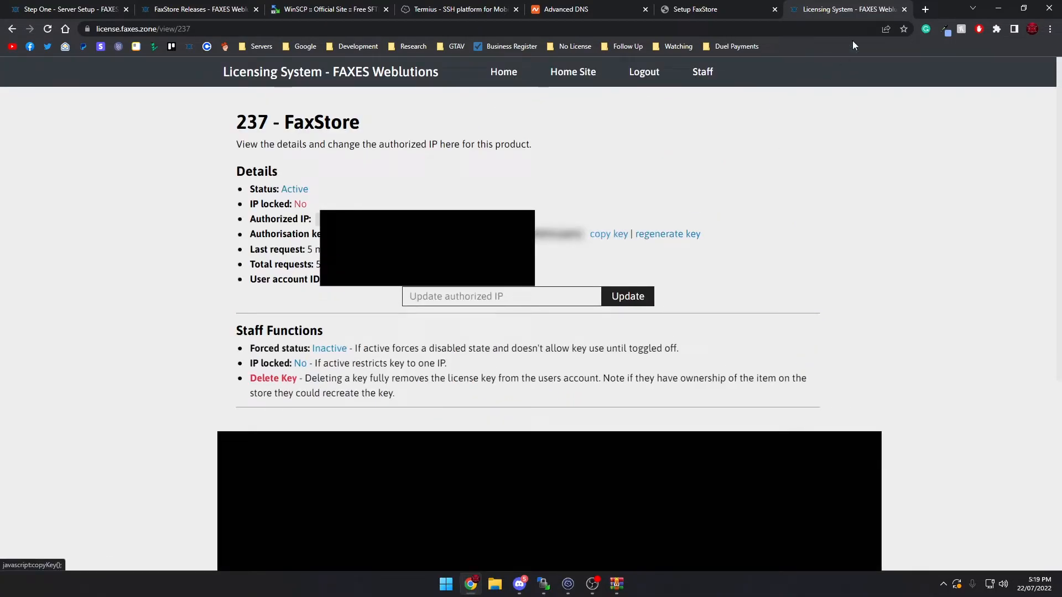
# Return to the FaxStore setup form and paste the copied key into the License Key field
pyautogui.click(736, 6)
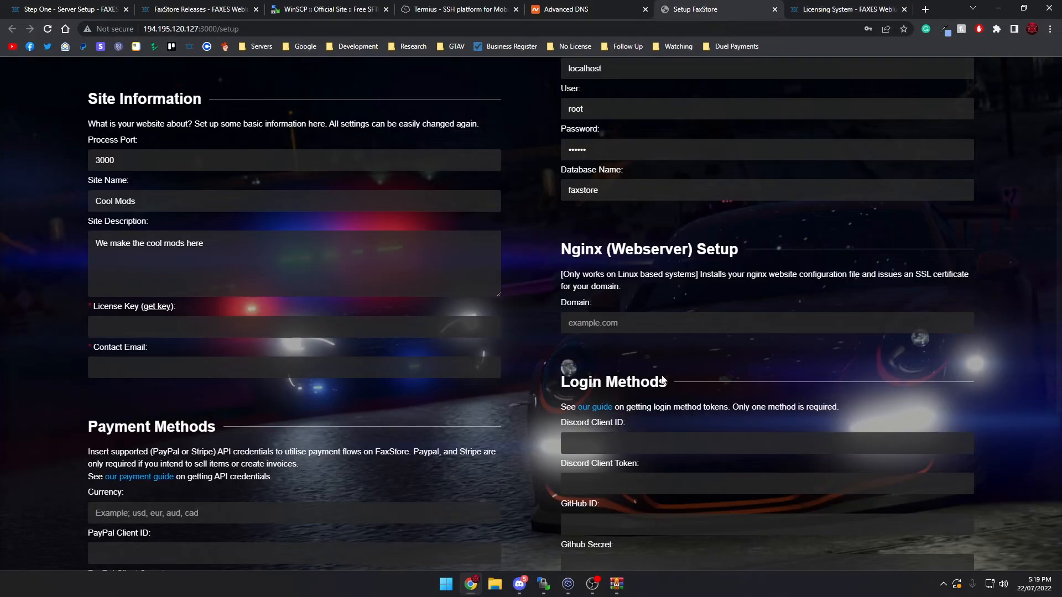
pyautogui.click(163, 319)
pyautogui.hotkey('ctrl', 'v')
# Fill in the site's contact email in the setup form
pyautogui.click(171, 371)
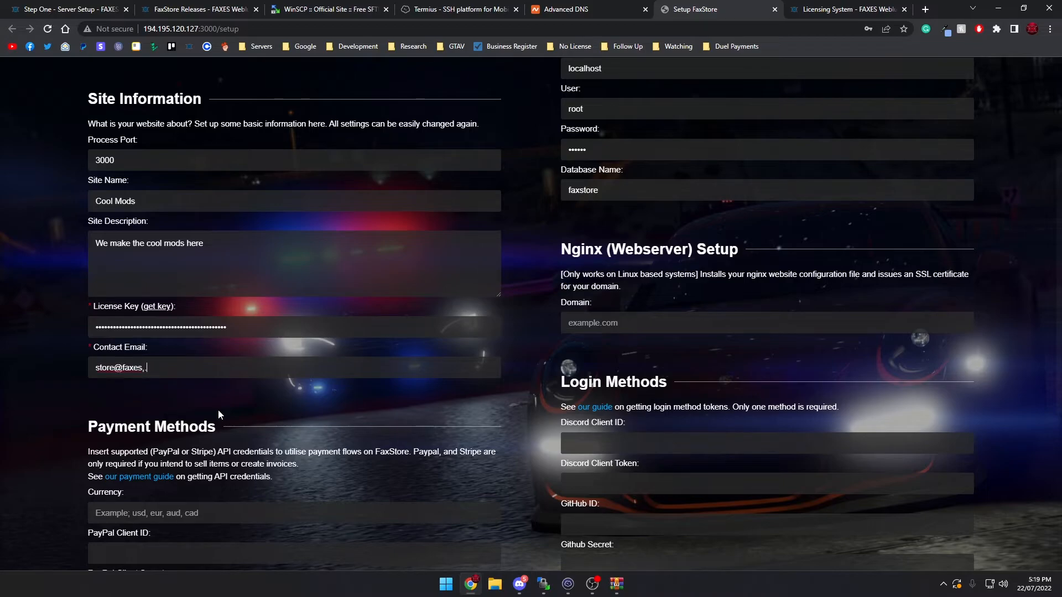
pyautogui.doubleClick(112, 369)
pyautogui.write('test')
pyautogui.scroll(-3, 55, 220)
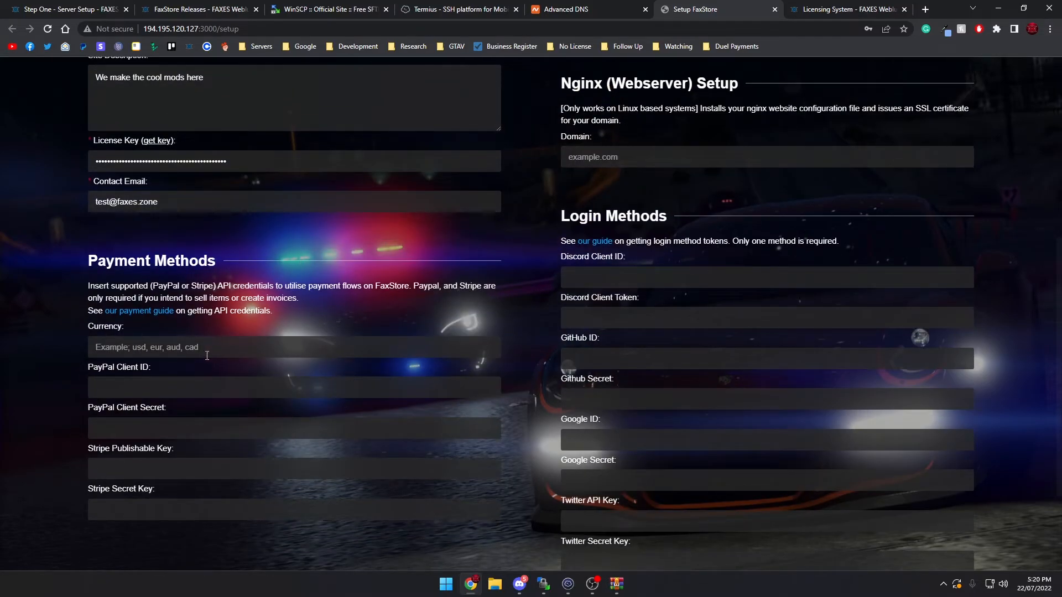
# Set the payment currency to aud in the Payment Methods section
pyautogui.write('aud')
pyautogui.click(151, 392)
pyautogui.click(120, 512)
# Review the MySQL Creator section, comparing the suggested SQL password with the Password field and checking the other database settings
pyautogui.scroll(6, 544, 377)
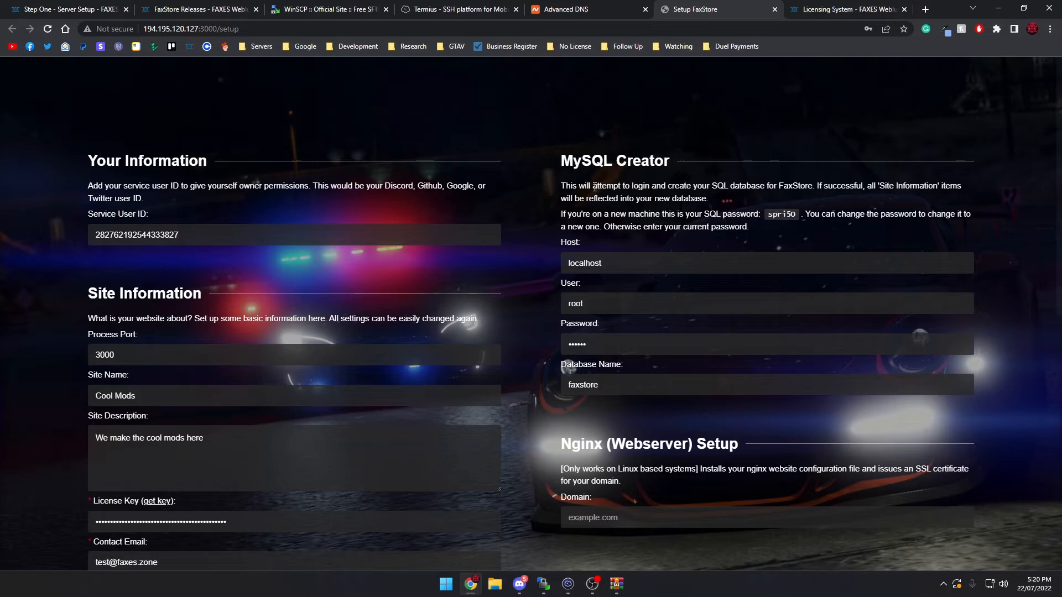
pyautogui.doubleClick(777, 216)
pyautogui.click(594, 339)
pyautogui.doubleClick(792, 220)
pyautogui.click(760, 224)
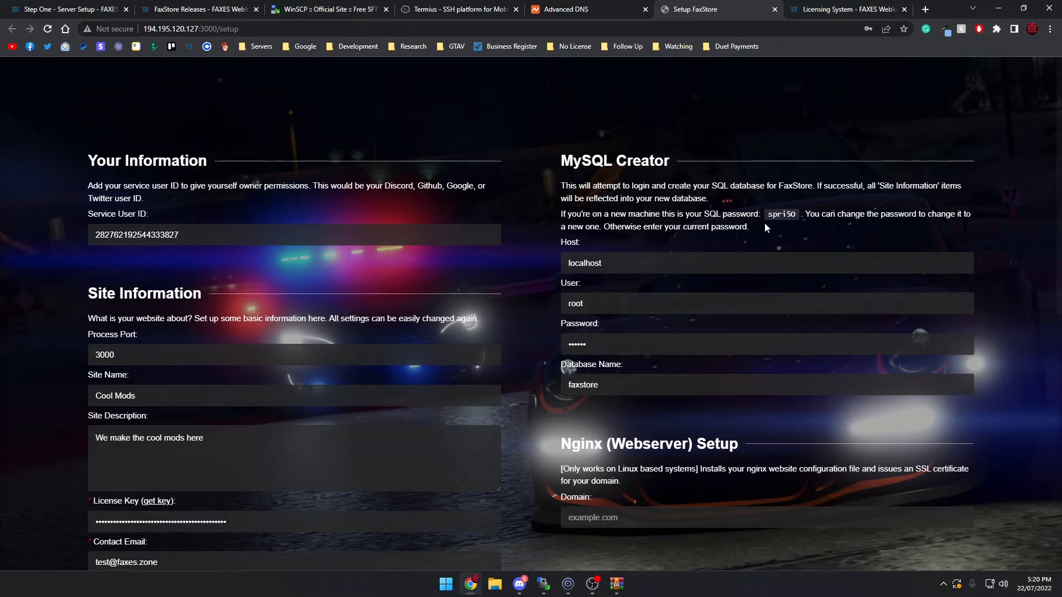
pyautogui.click(616, 336)
pyautogui.scroll(-2, 590, 379)
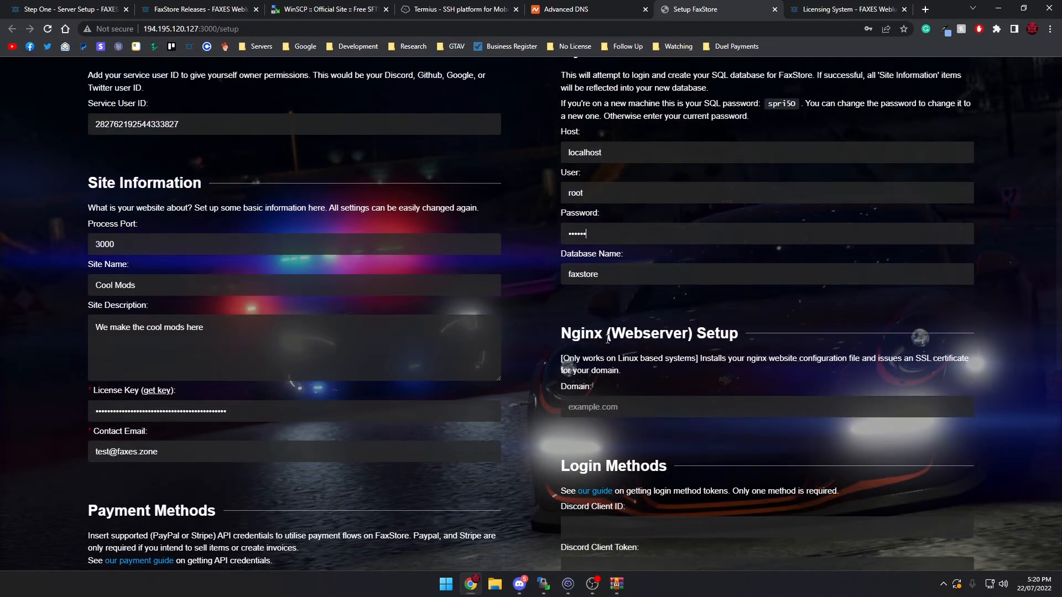
pyautogui.scroll(-2, 557, 271)
# Check the test host's A record in the Namecheap DNS settings and set the Nginx domain to test.botguys.net
pyautogui.click(624, 292)
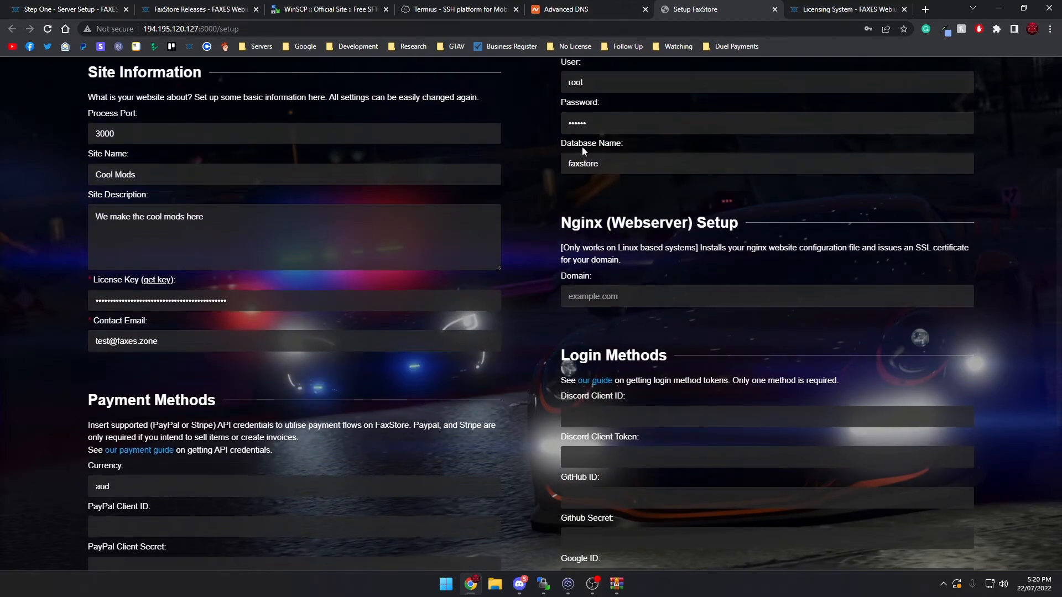
pyautogui.click(579, 7)
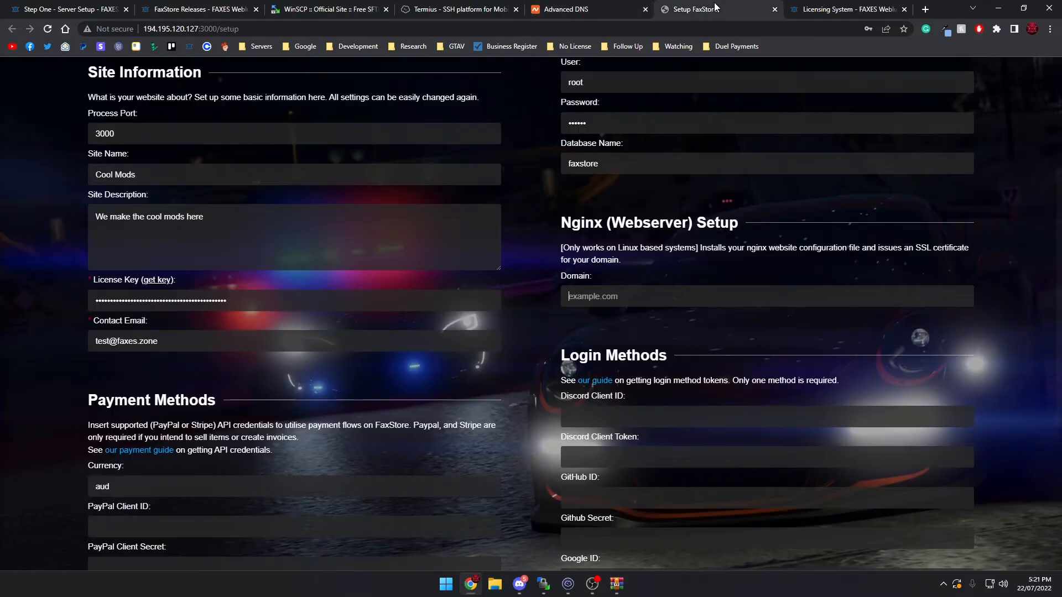
pyautogui.click(717, 9)
pyautogui.write('https')
pyautogui.hotkey('ctrl', 'BackSpace')
pyautogui.write('tyest')
pyautogui.press('BackSpace')
pyautogui.press('BackSpace')
pyautogui.press('BackSpace')
pyautogui.press('BackSpace')
pyautogui.write('est.botguys.net')
pyautogui.click(561, 5)
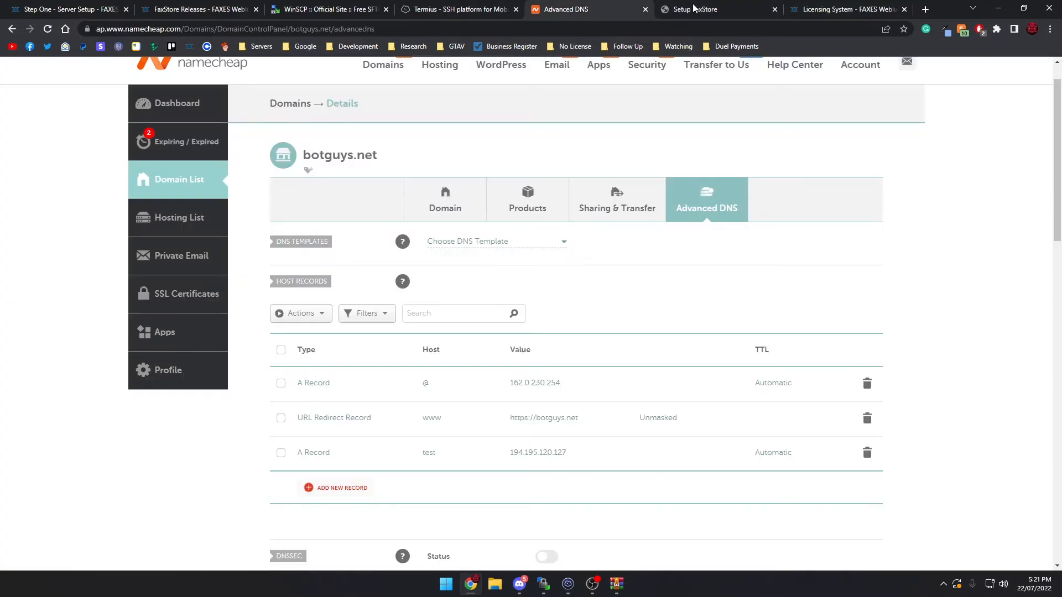
pyautogui.click(725, 5)
# Paste the Discord application's client secret into the Discord Client Token field under Login Methods
pyautogui.scroll(-3, 541, 354)
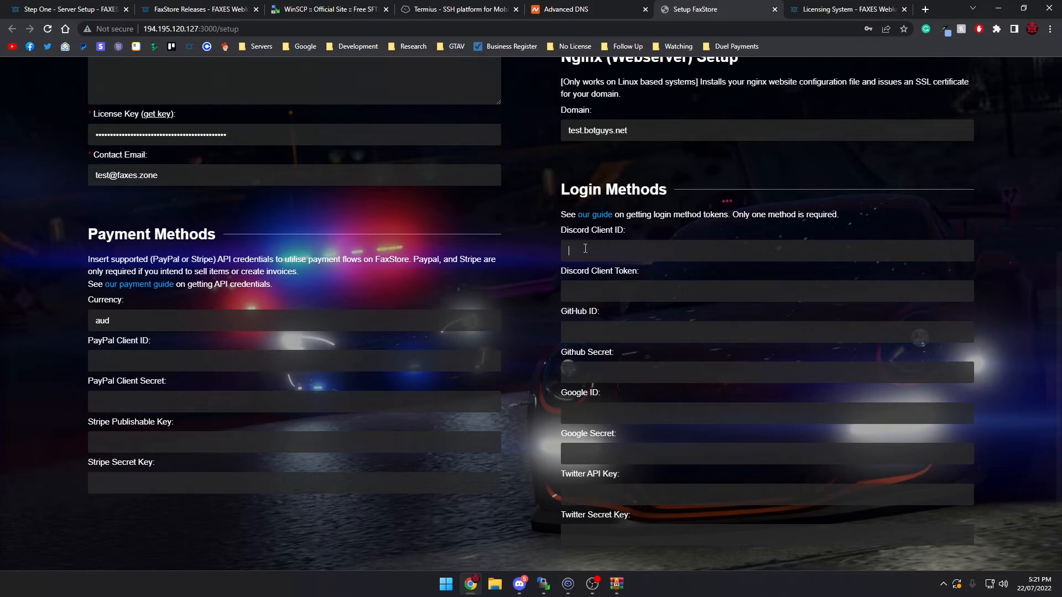
pyautogui.click(595, 294)
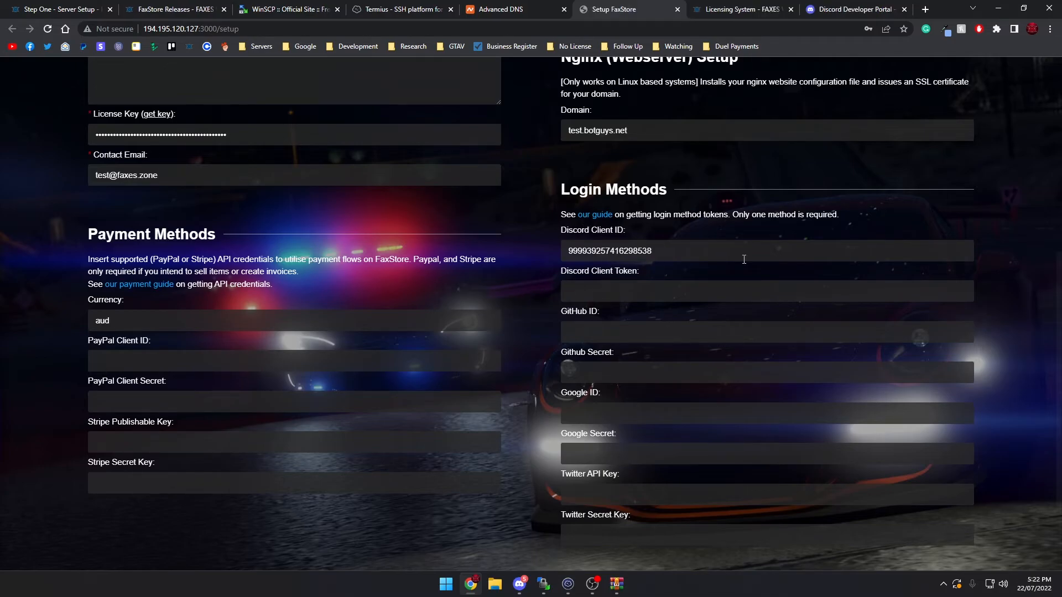
pyautogui.hotkey('ctrl', 'v')
pyautogui.click(823, 7)
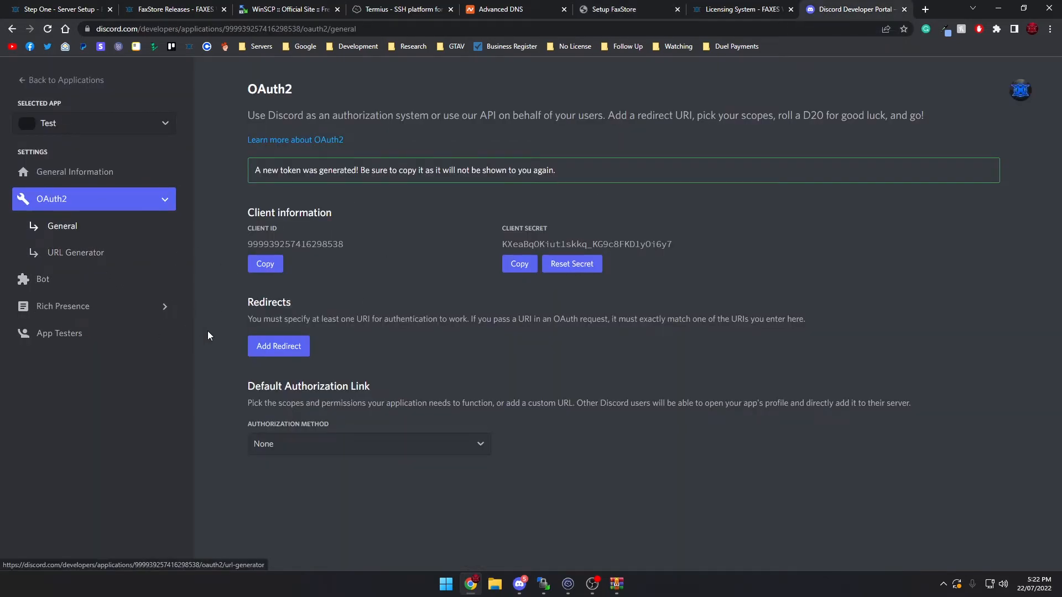
pyautogui.click(278, 349)
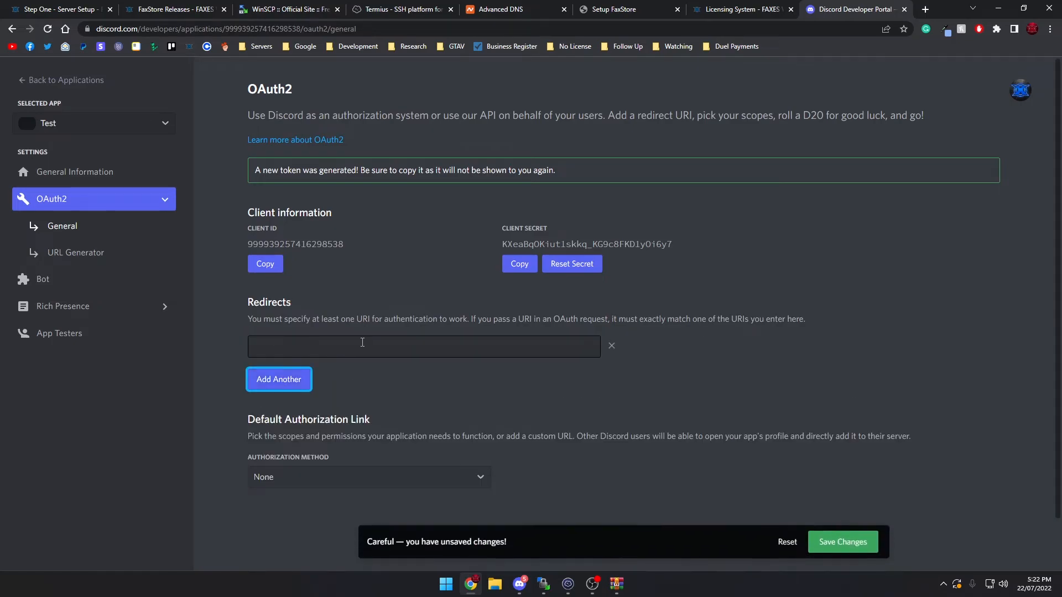
pyautogui.scroll(-1, 277, 310)
pyautogui.click(275, 286)
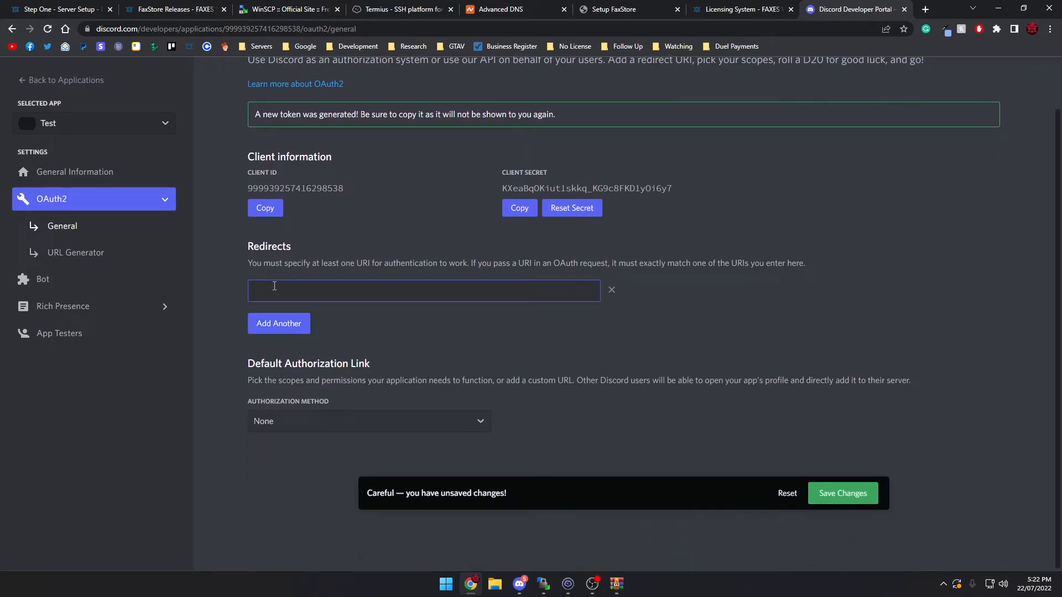
pyautogui.write('https://')
pyautogui.write('test')
pyautogui.write('.botguys.')
pyautogui.write('net.')
pyautogui.write('/auth/duis')
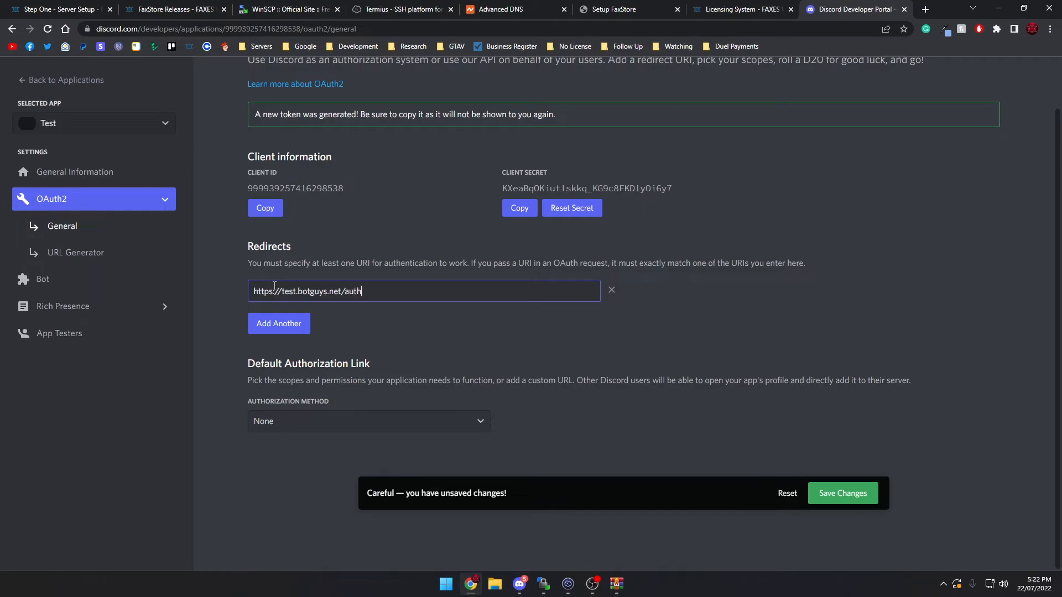
pyautogui.press('BackSpace')
pyautogui.press('BackSpace')
pyautogui.press('BackSpace')
pyautogui.write('iscord/')
pyautogui.doubleClick(385, 291)
pyautogui.click(422, 296)
pyautogui.write('callback')
pyautogui.click(852, 498)
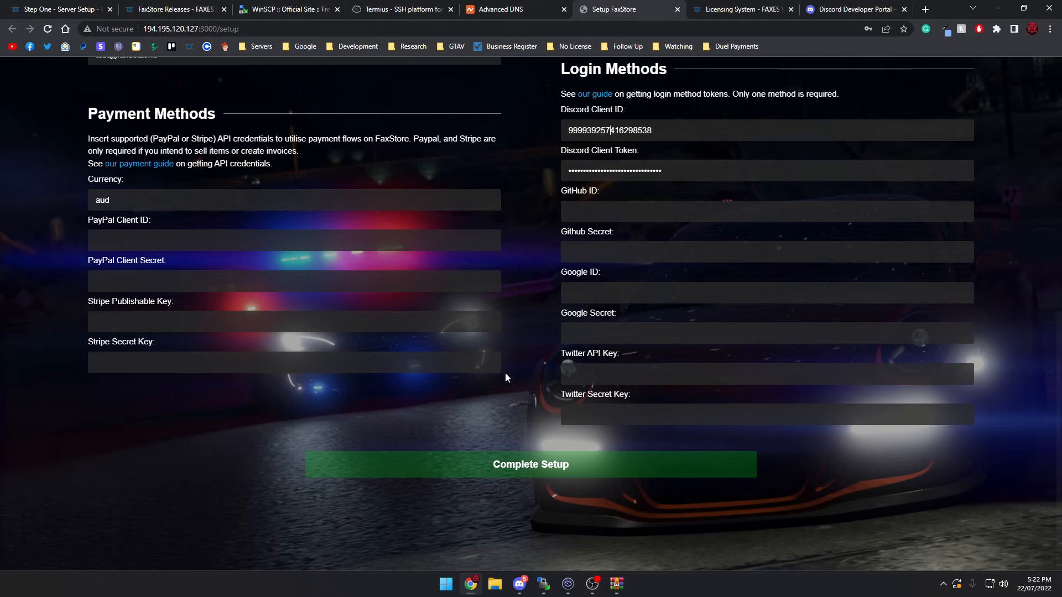
# Submit the completed FaxStore setup form, review the setup report and check the server's boot output in Termius
pyautogui.click(427, 464)
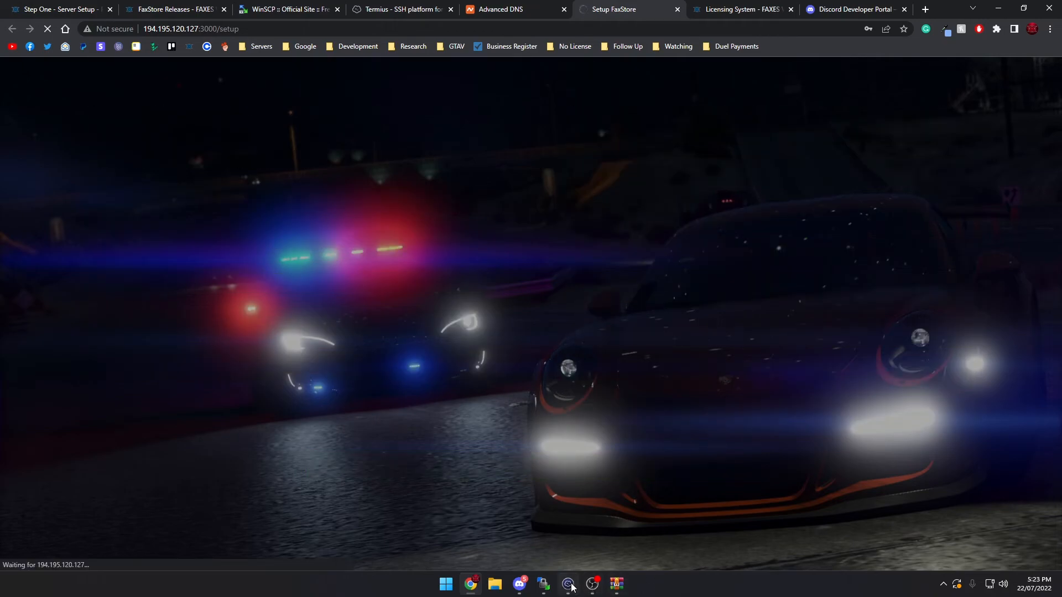
pyautogui.moveTo(102, 160); pyautogui.dragTo(243, 159)
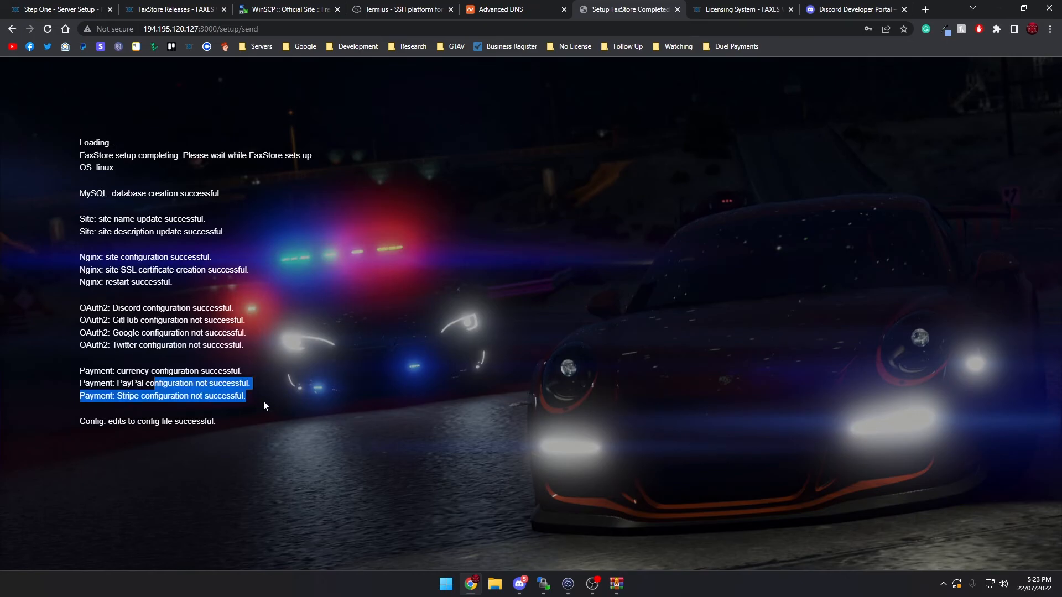
pyautogui.moveTo(137, 422); pyautogui.dragTo(197, 427)
pyautogui.click(189, 396)
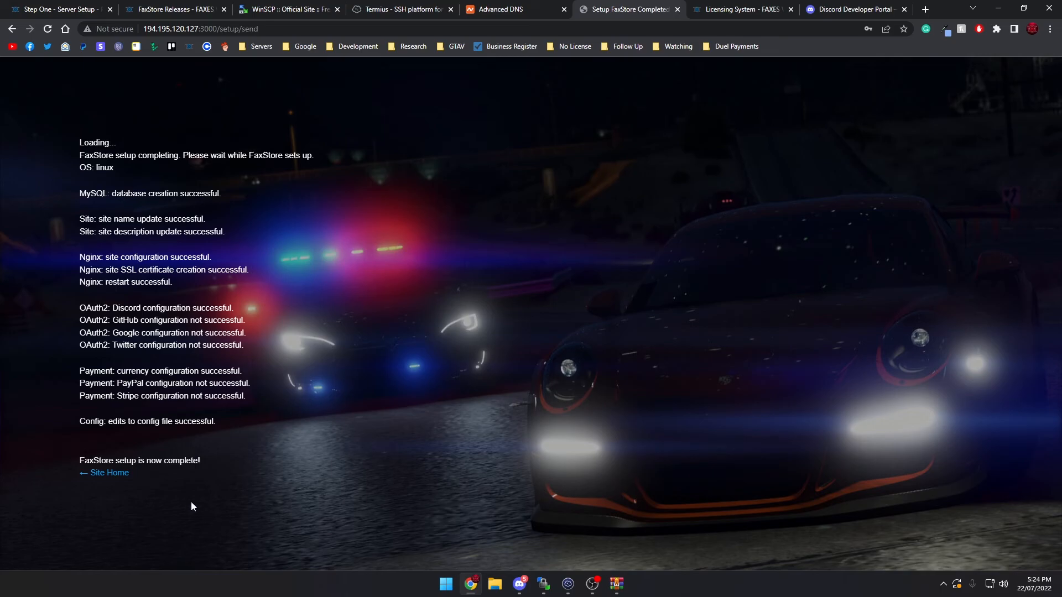
pyautogui.click(568, 584)
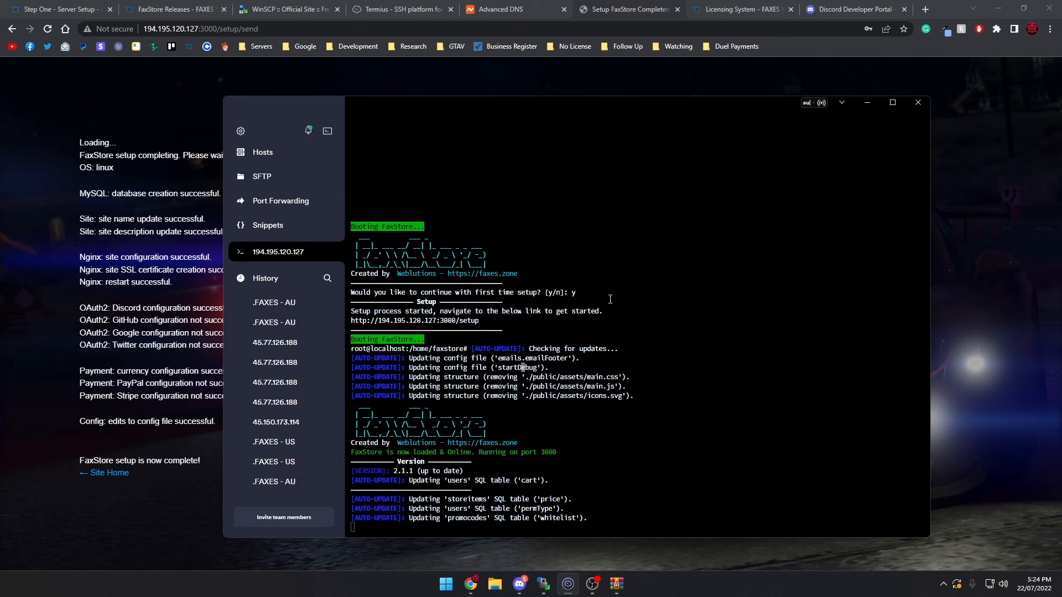
pyautogui.click(875, 104)
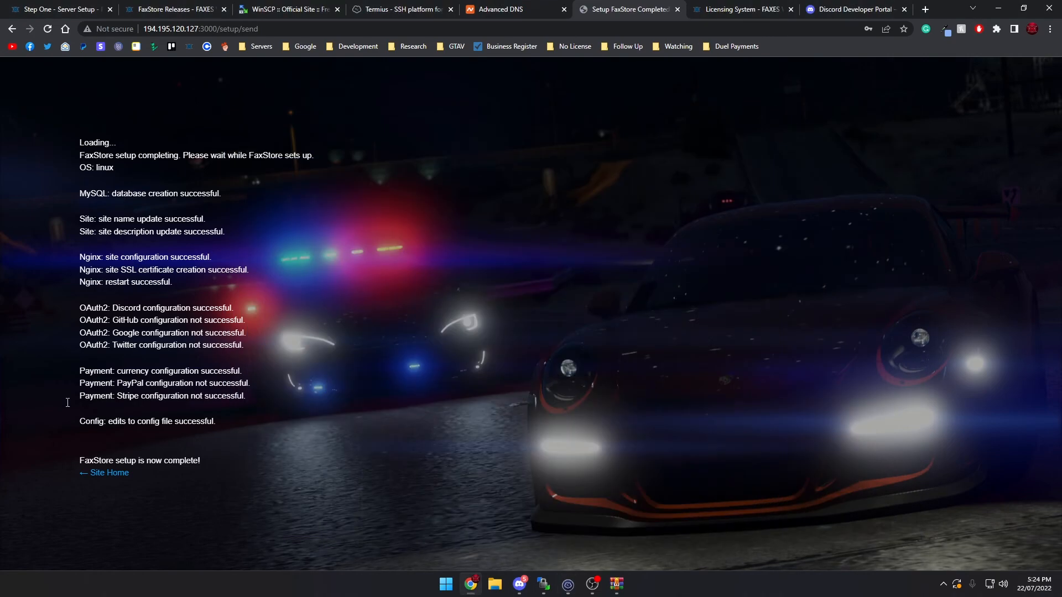
# Open the new site's home page from the setup report and check its site name
pyautogui.click(100, 474)
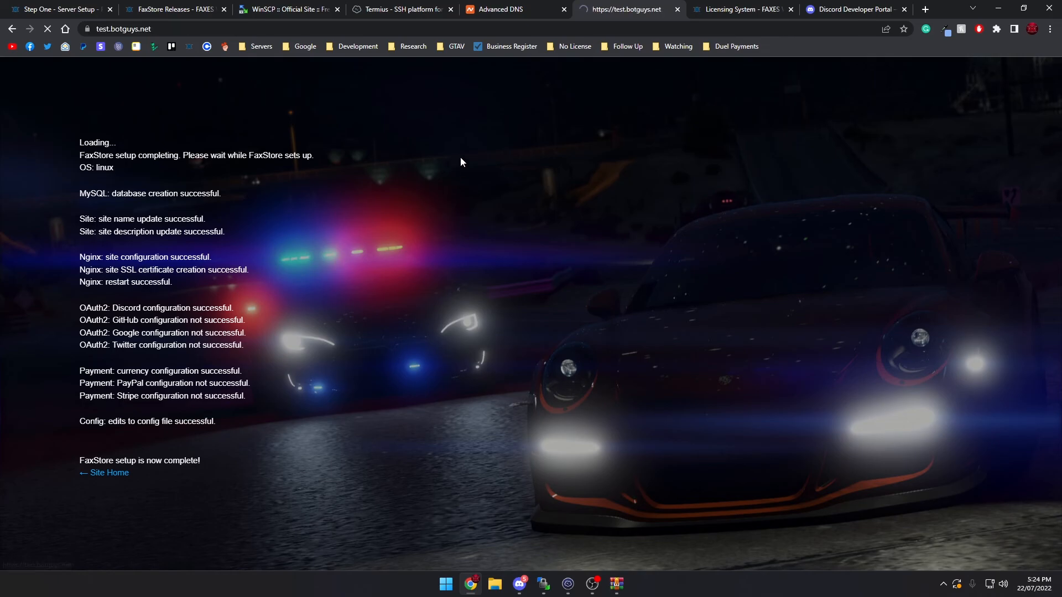
pyautogui.click(170, 164)
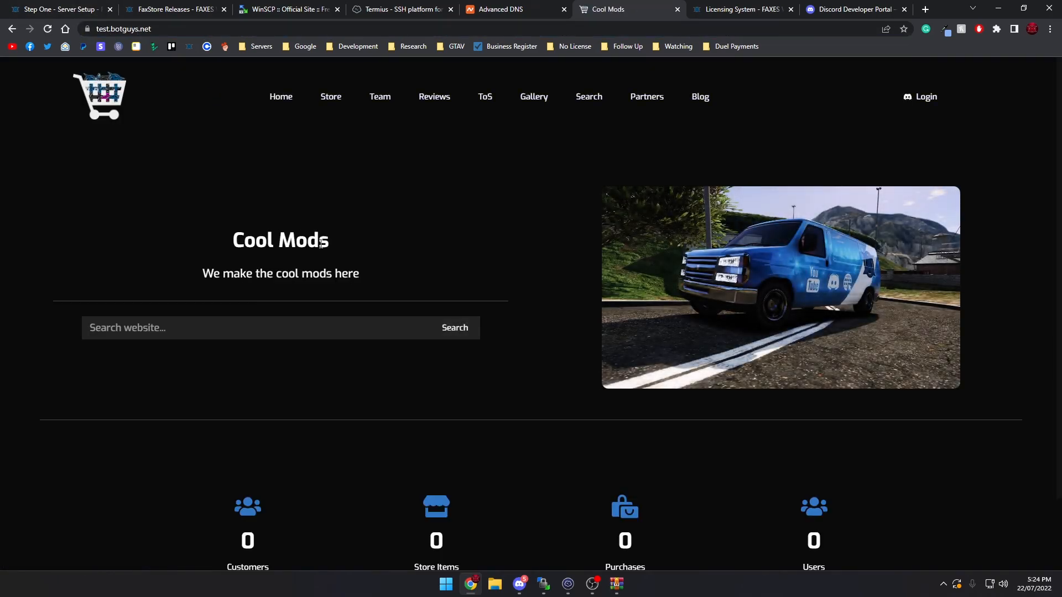
pyautogui.moveTo(232, 241); pyautogui.dragTo(378, 242)
pyautogui.click(378, 239)
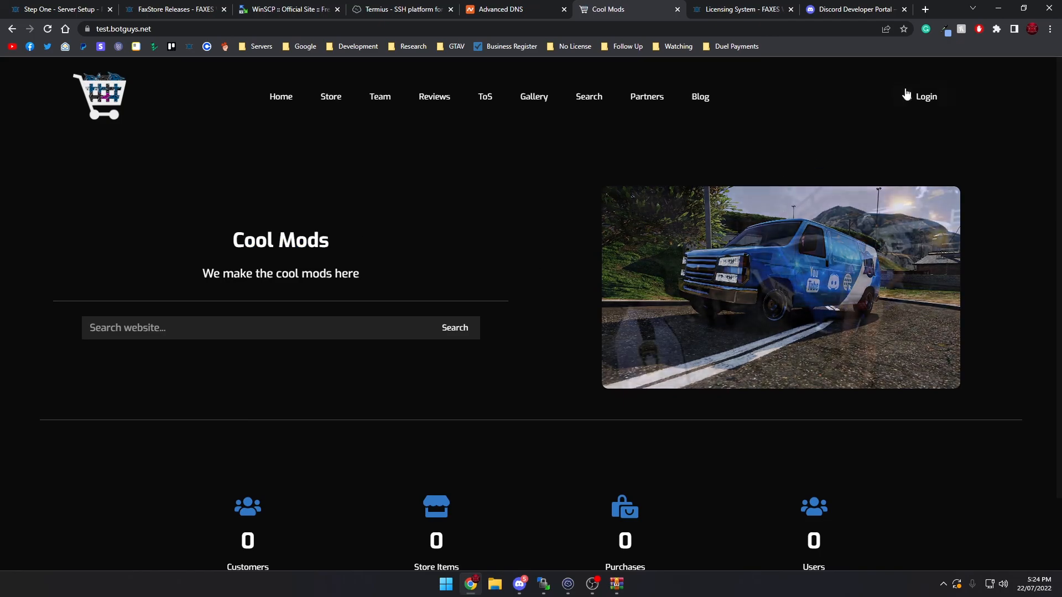